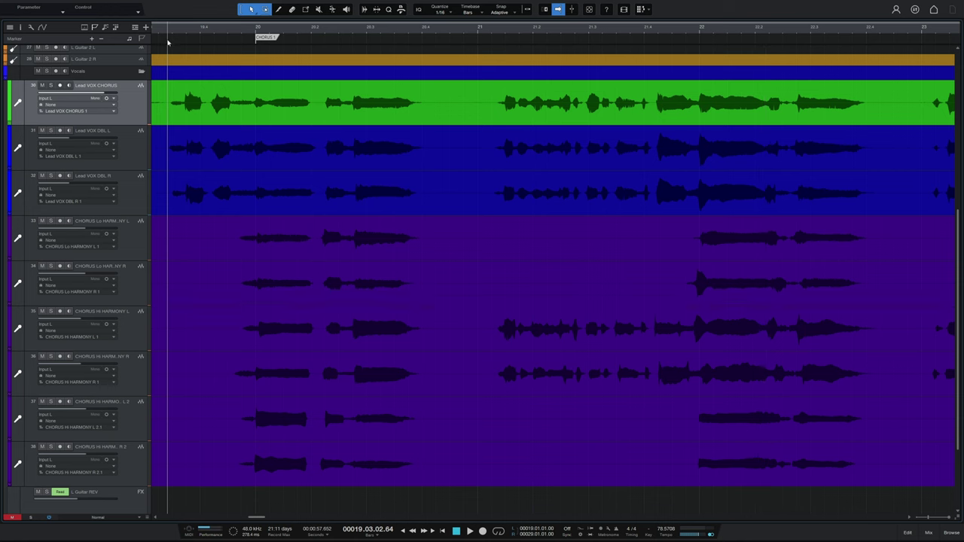
- Play the chorus vocals, then solo the Vocals folder and audition them again
key(space)
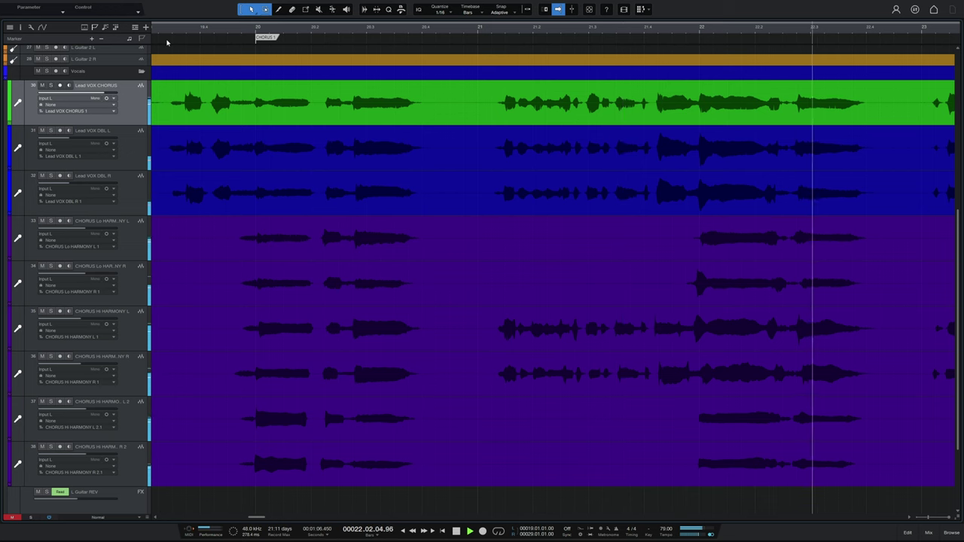
key(space)
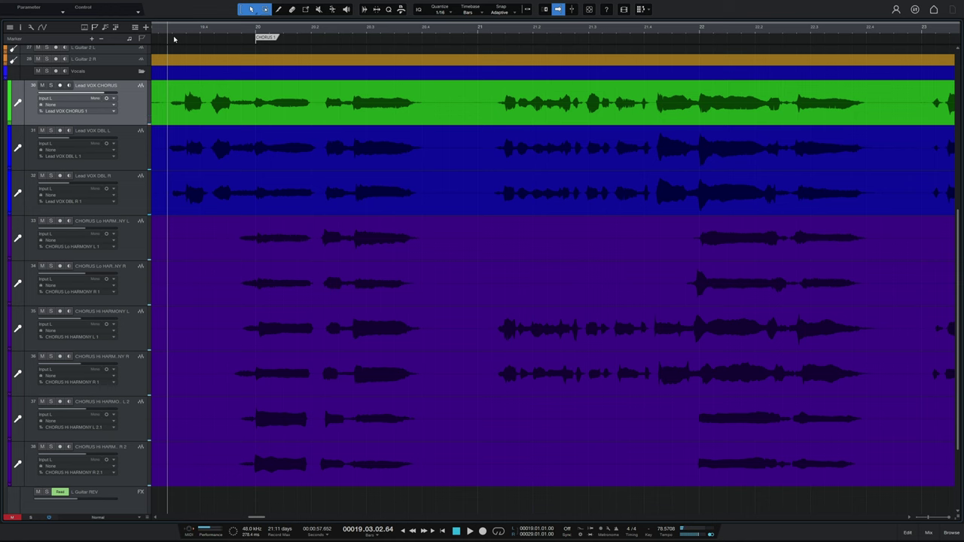
click(47, 71)
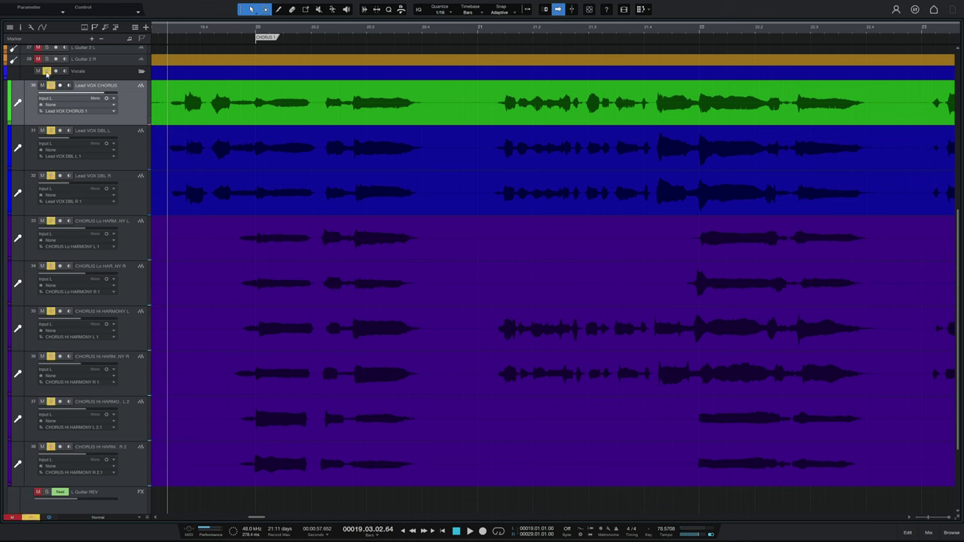
key(space)
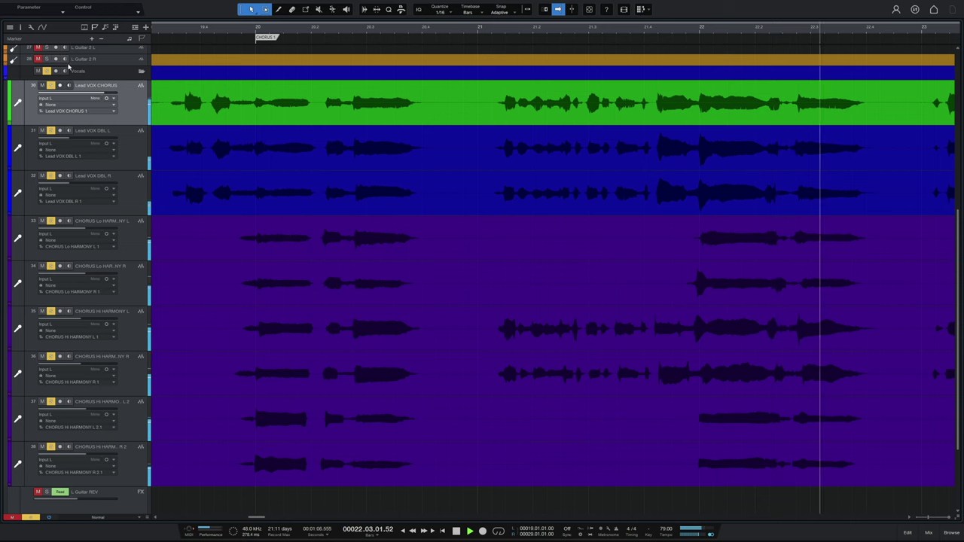
key(space)
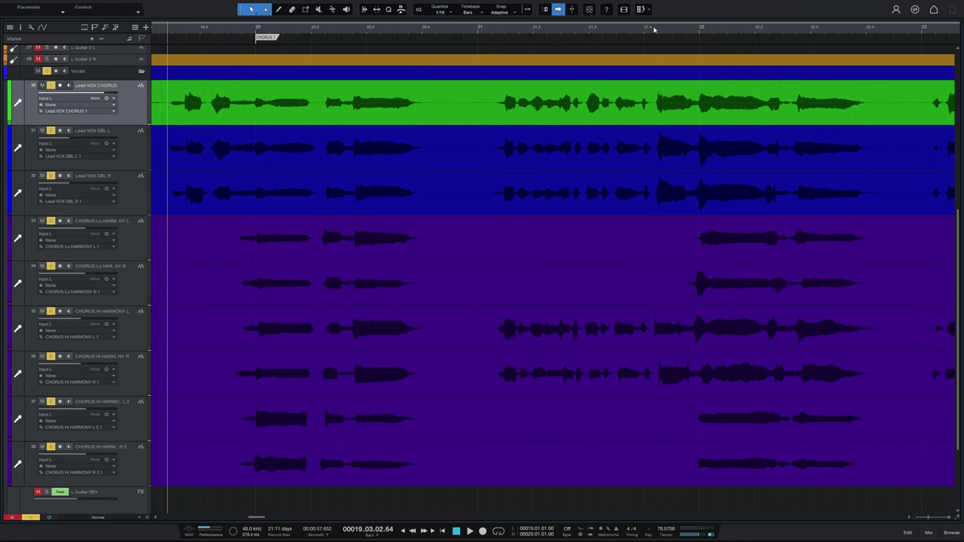
- Audition the vocals from bar 21.4 twice, then unsolo the Vocals folder
click(653, 29)
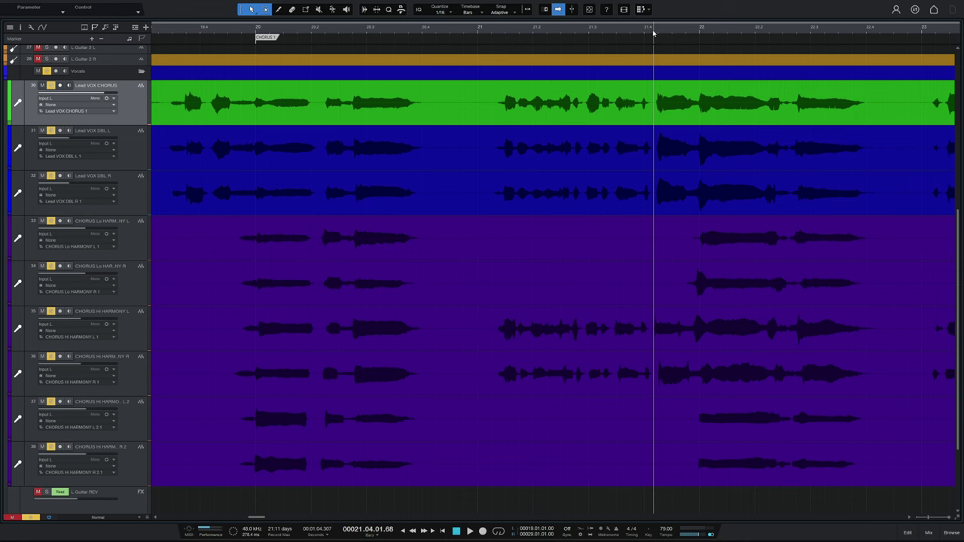
key(space)
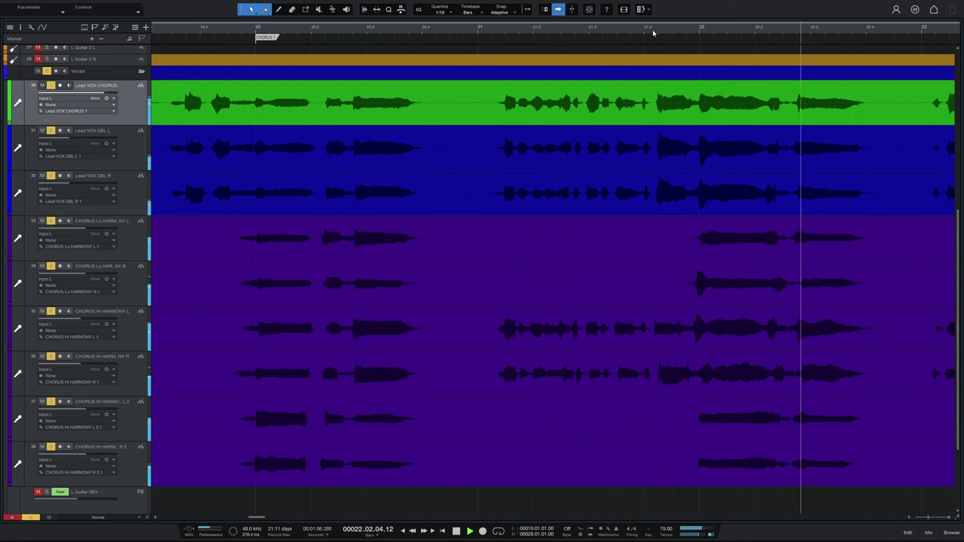
key(space)
click(653, 33)
key(space)
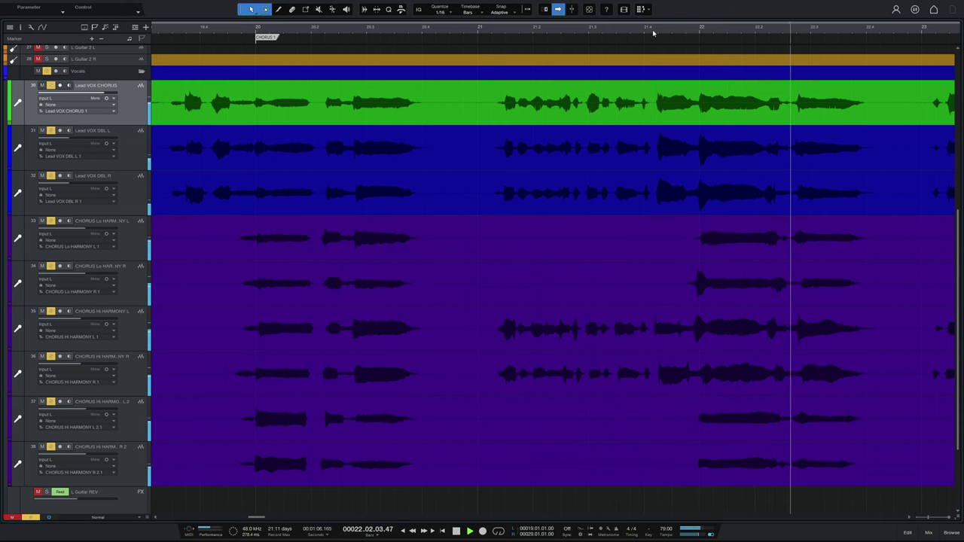
key(space)
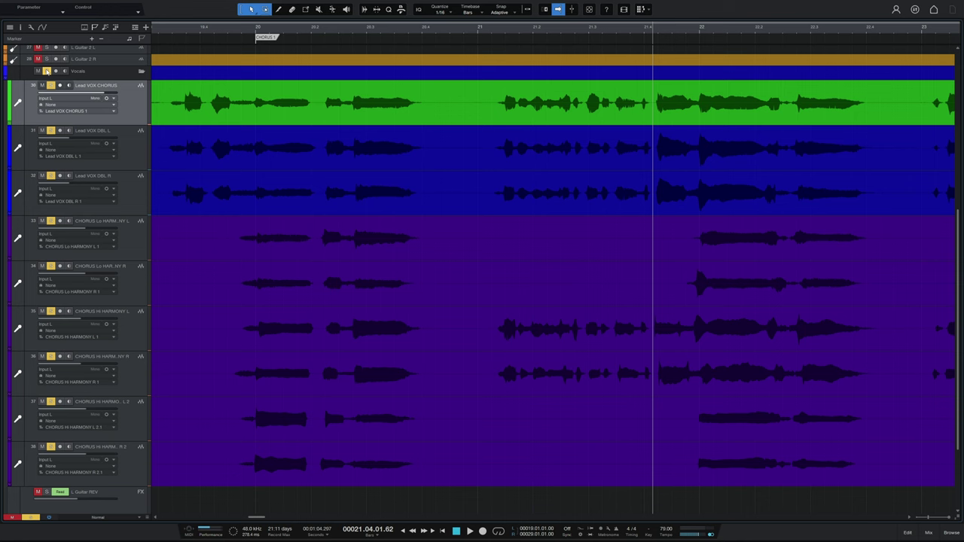
click(47, 71)
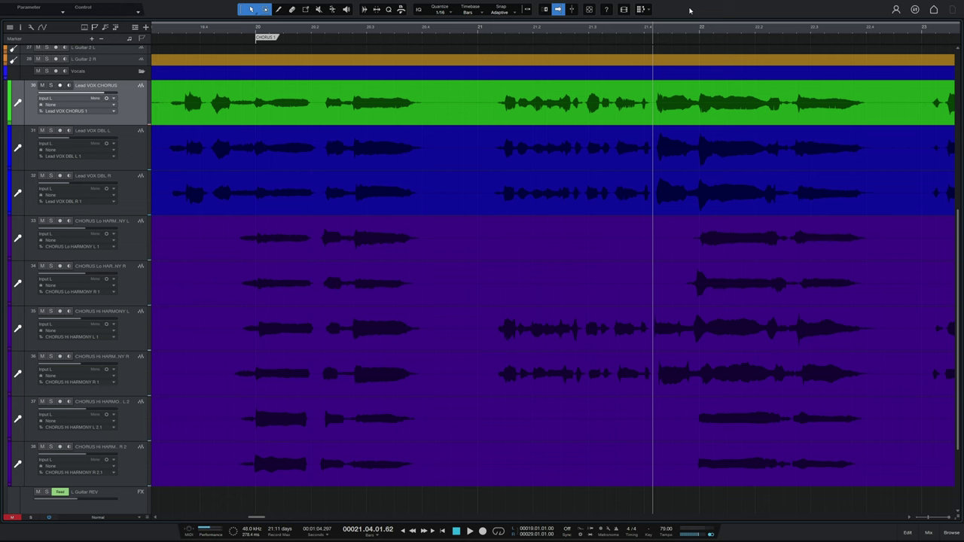
- Select the doubles' and harmonies' audio events on tracks 31–38 from the Vocals folder lane
click(312, 74)
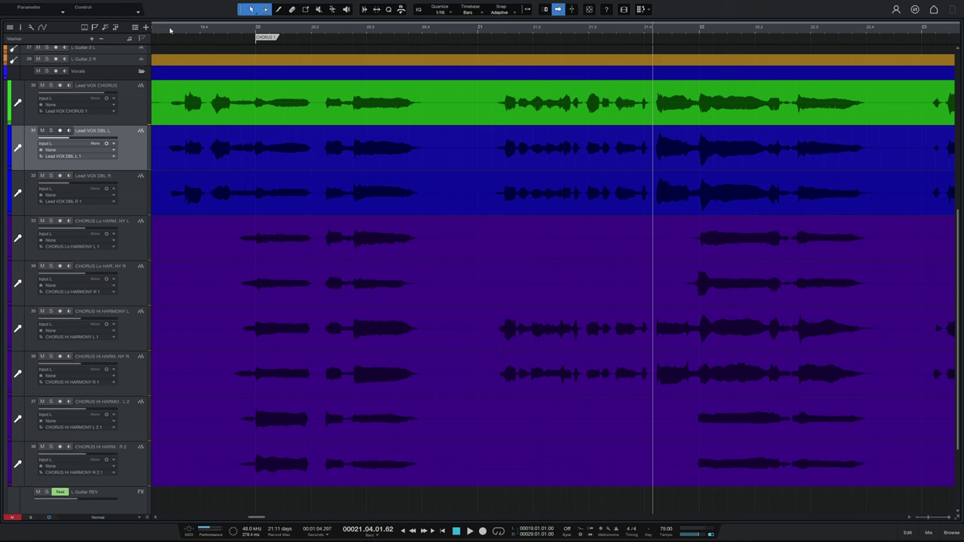
- Deselect the events, solo all vocal tracks and play them, then replay from bar 21.4
click(170, 31)
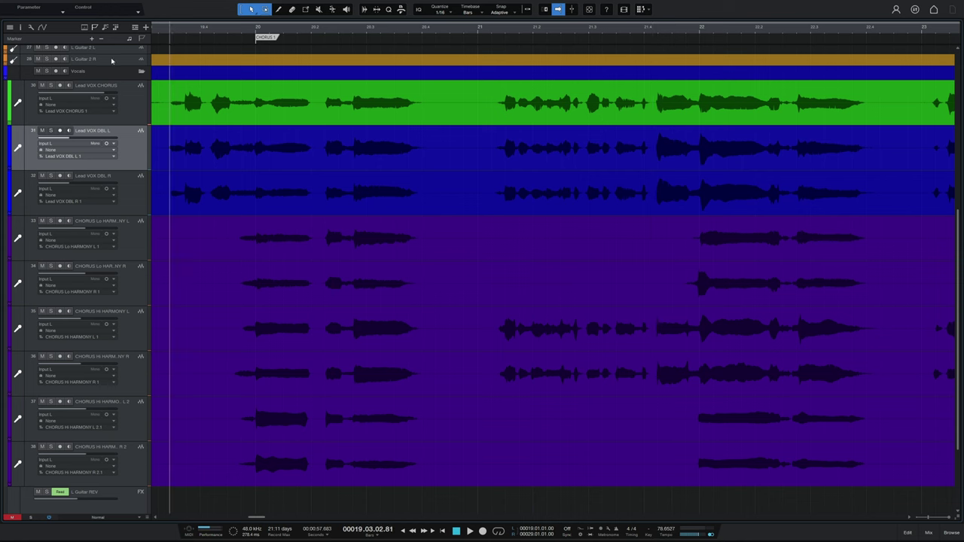
click(47, 71)
key(space)
mouse_move(81, 94)
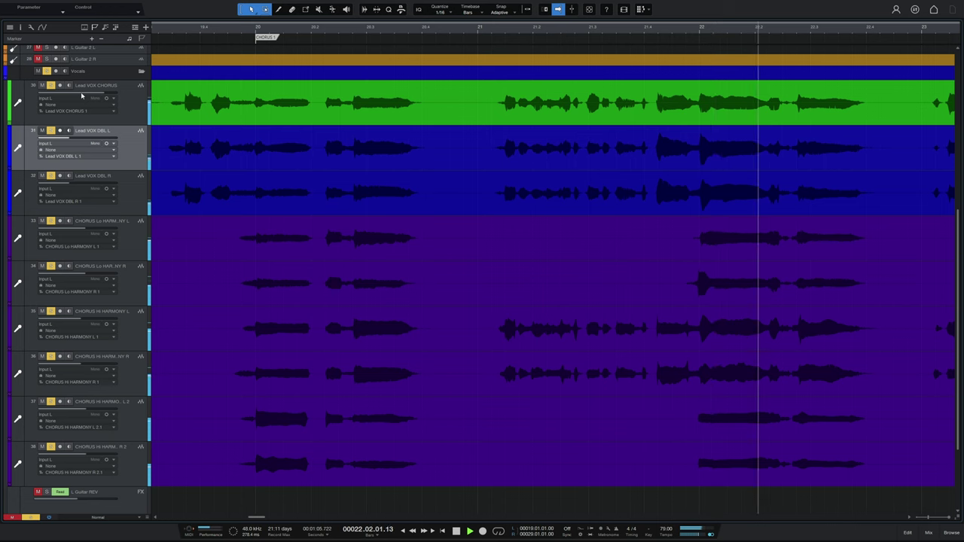
key(space)
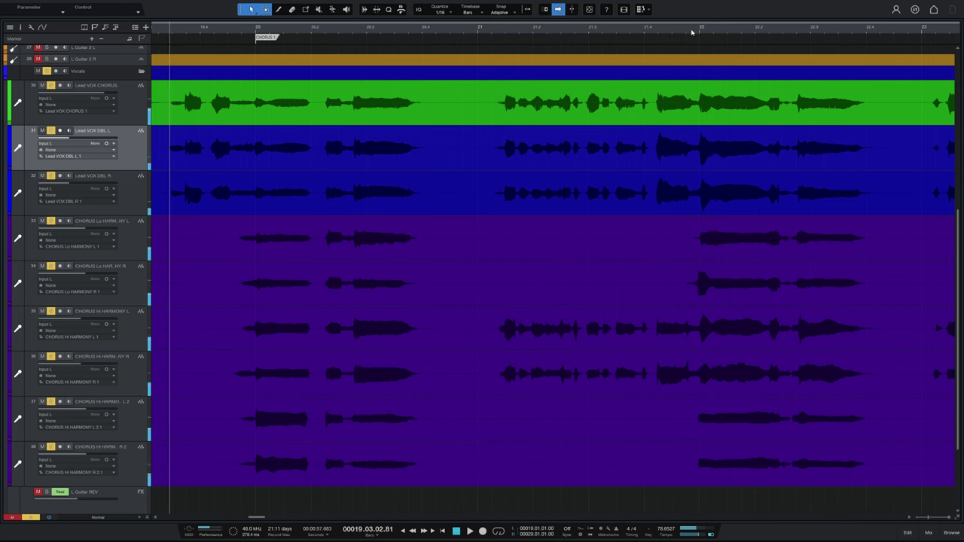
click(693, 30)
key(space)
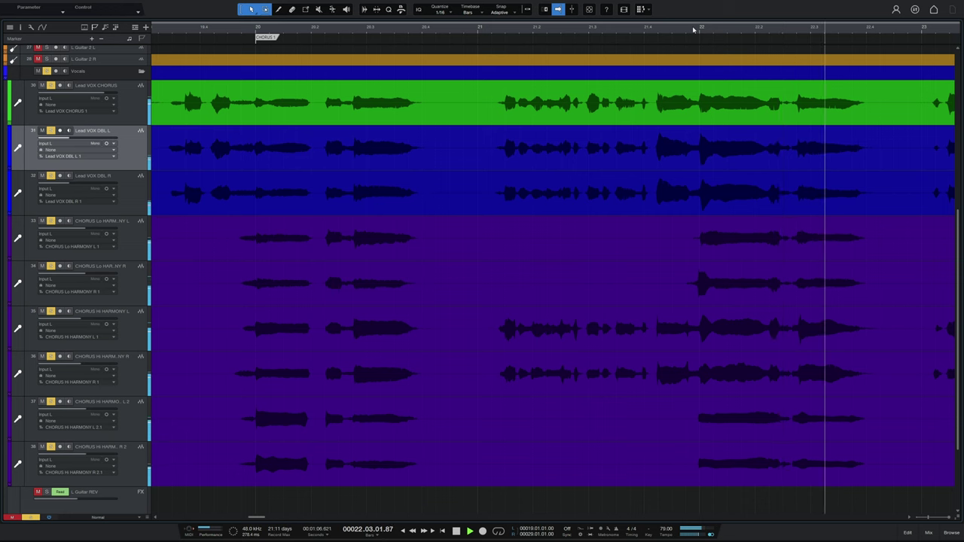
key(space)
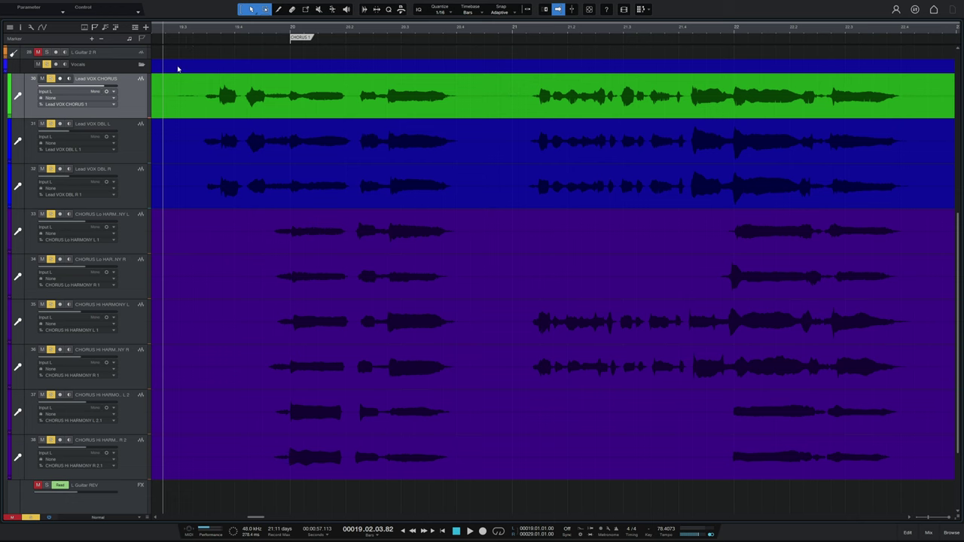
- Select all chorus vocal events and open them with Edit with VocAlign
click(178, 68)
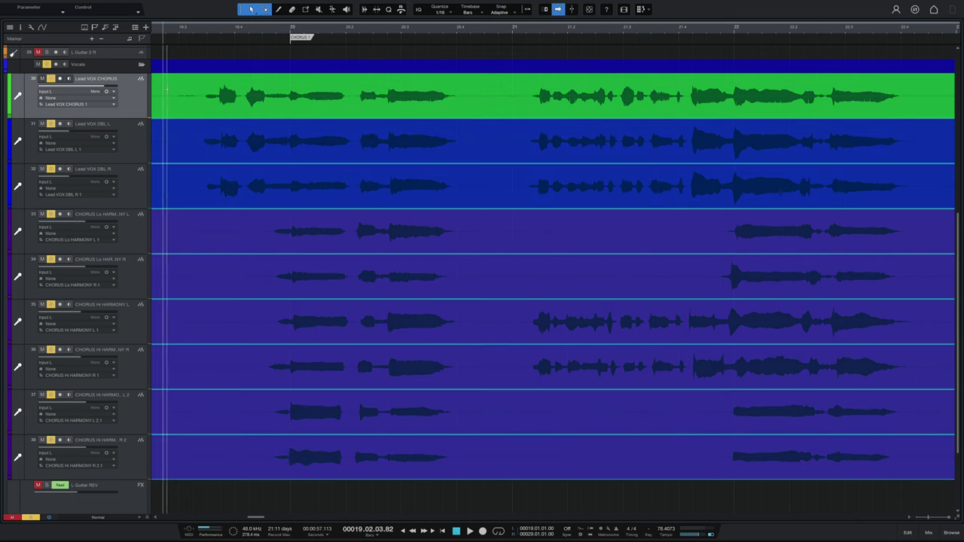
right_click(189, 153)
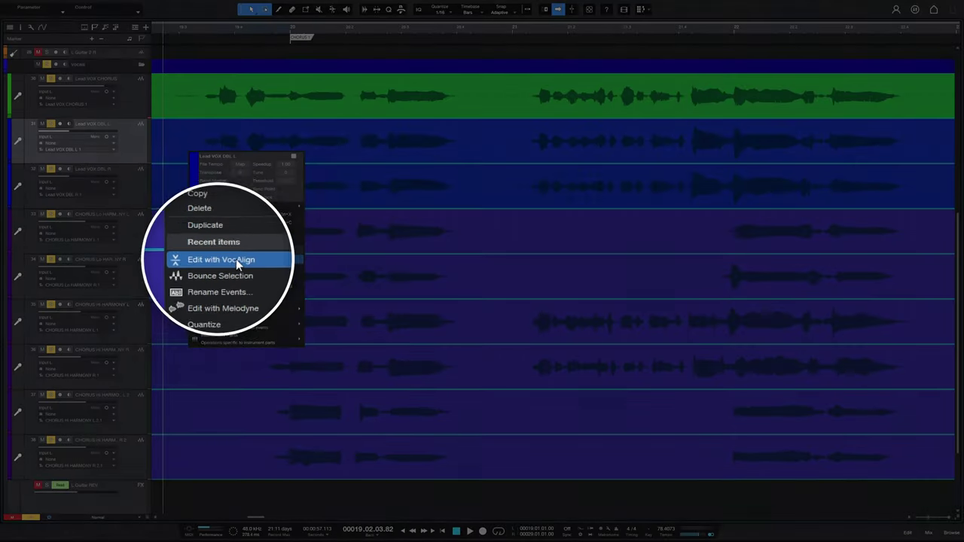
click(241, 258)
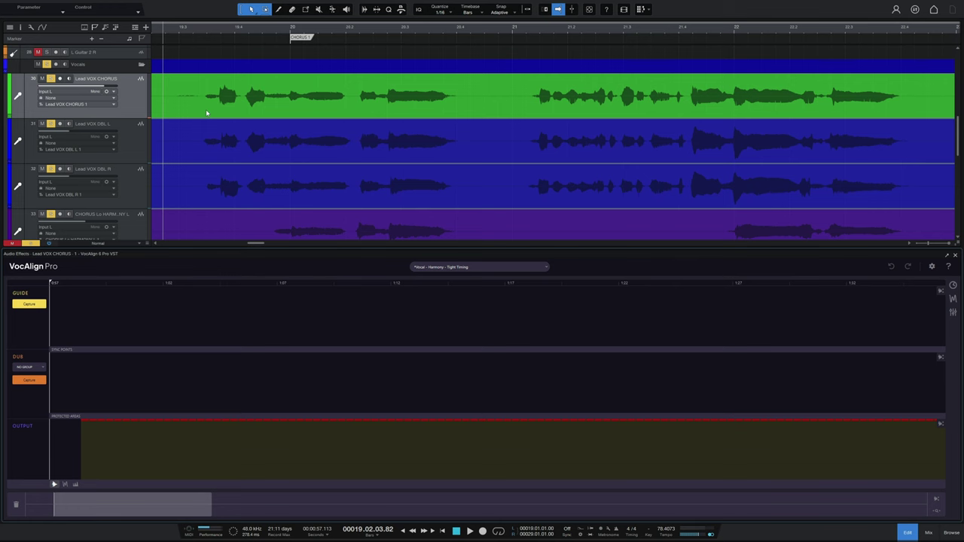
- Return to Lead VOX CHORUS and capture it as the VocAlign guide audio
key(Down)
key(Up)
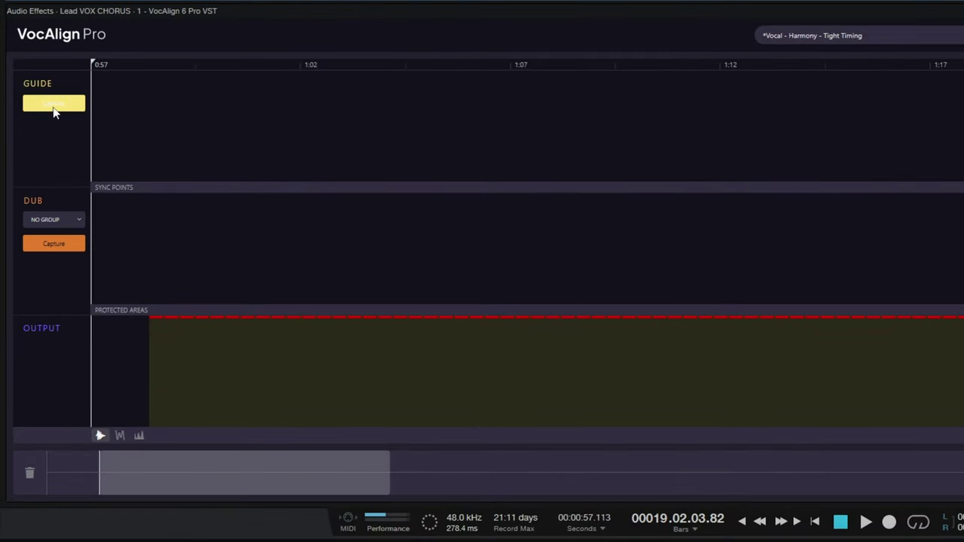
click(53, 111)
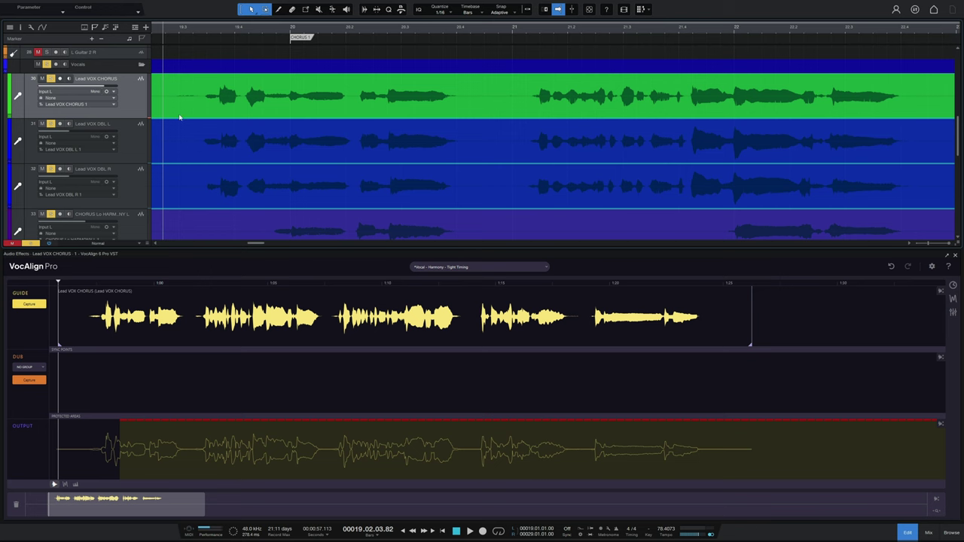
- Capture the harmony dub under Vocal - Harmony - Slightly Loose Timing and audition the alignment
key(Down)
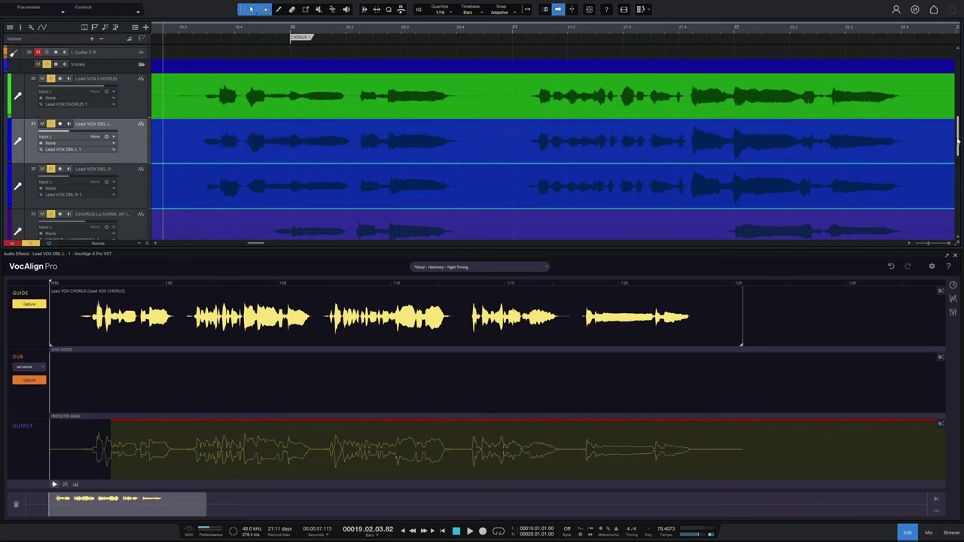
scroll(958, 152, down, 1)
scroll(958, 152, down, 1)
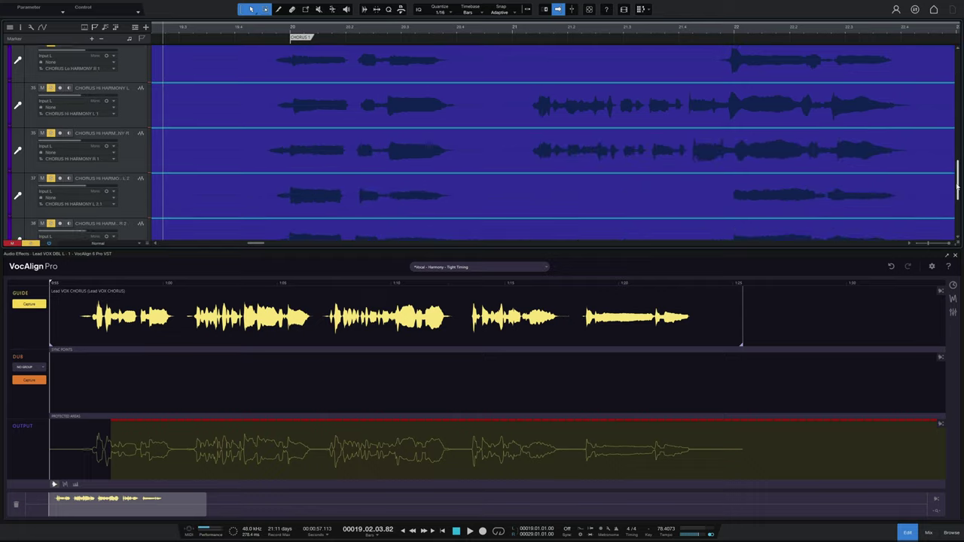
drag(958, 154, 961, 140)
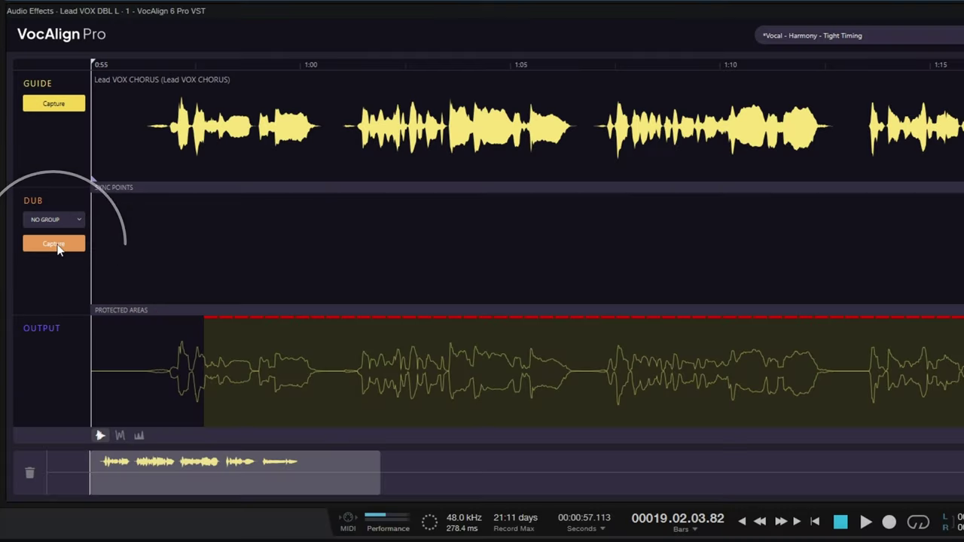
click(58, 246)
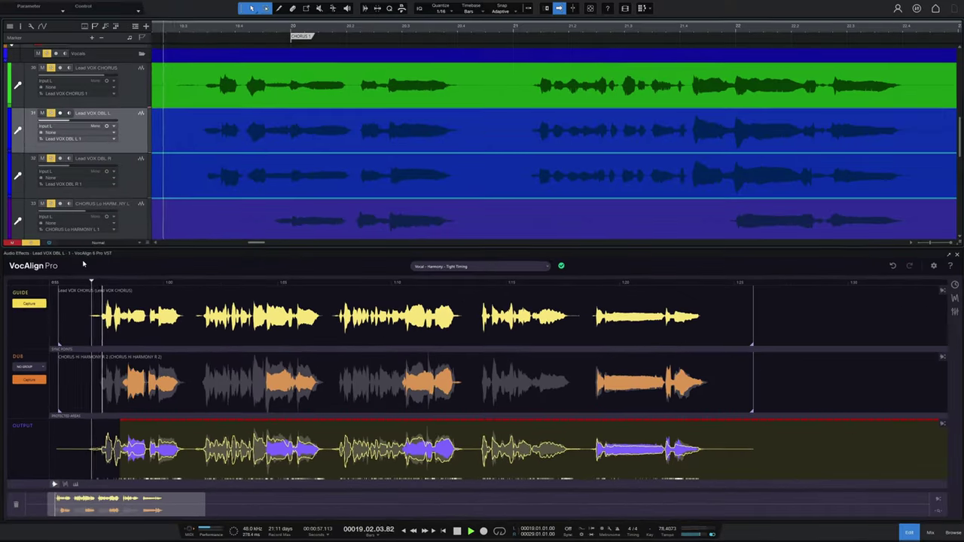
key(space)
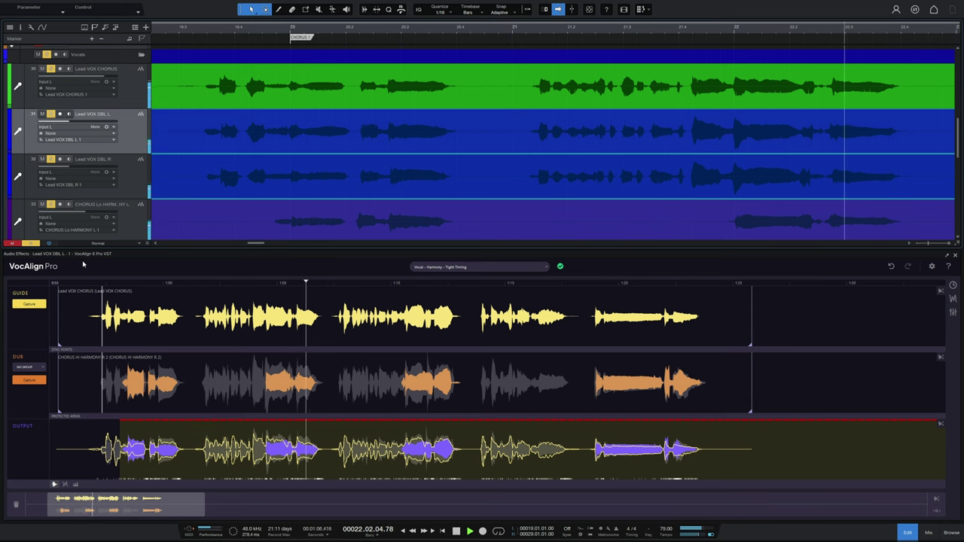
key(space)
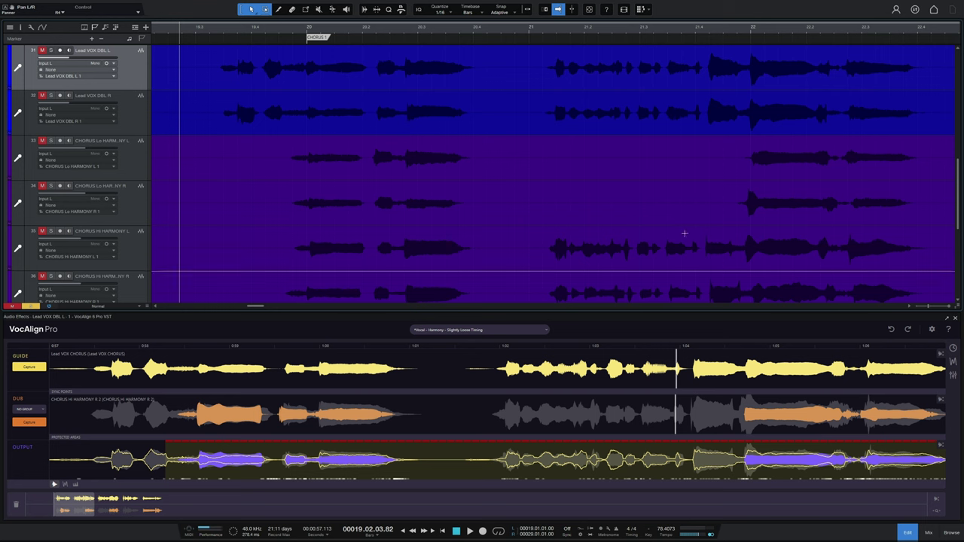
- Enlarge the VocAlign panel, browse the Match Timing/Pitch settings, and leave Max Difference at 0 ms
drag(680, 309, 698, 114)
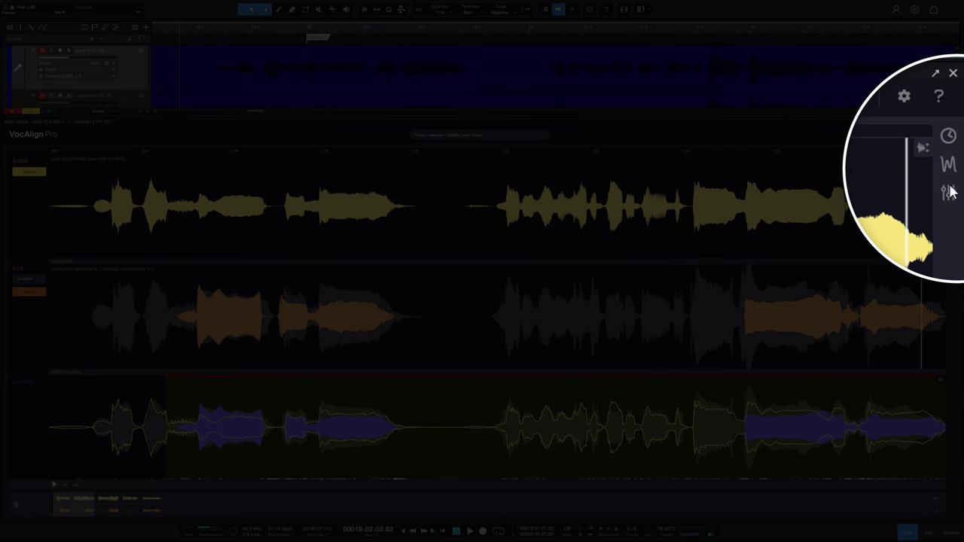
click(949, 195)
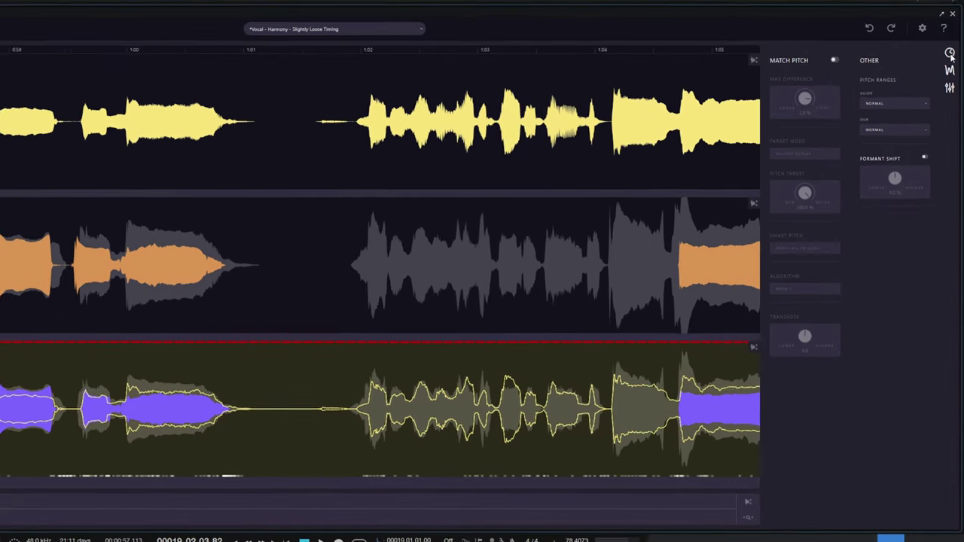
click(950, 53)
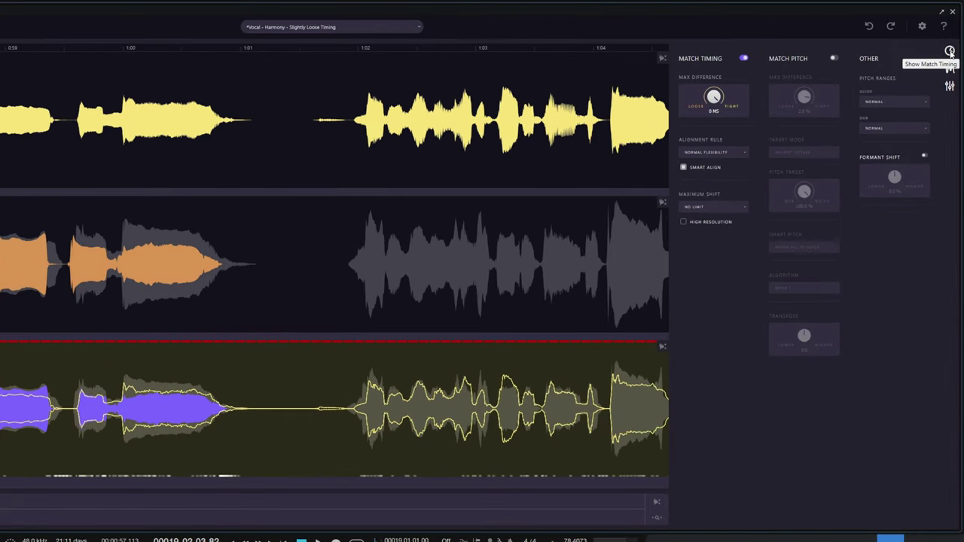
click(951, 69)
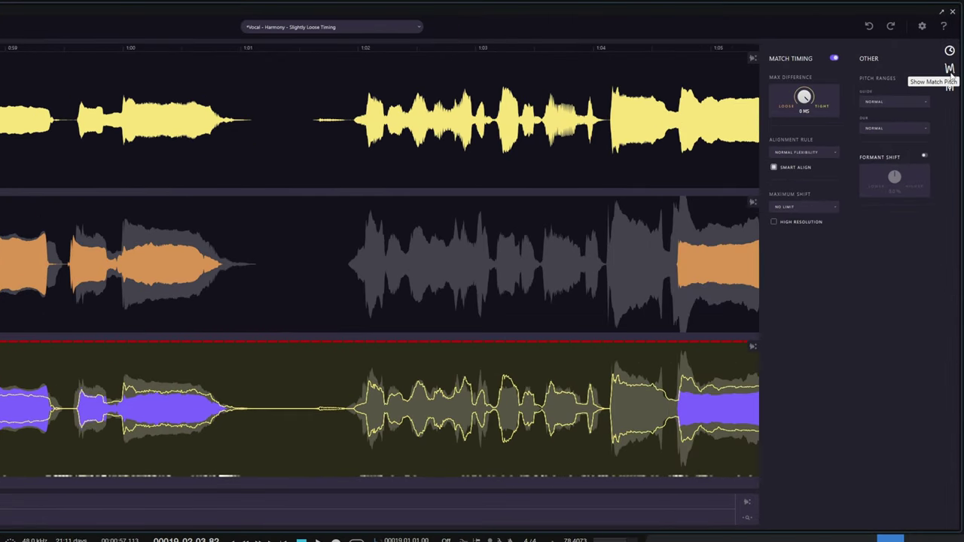
click(950, 69)
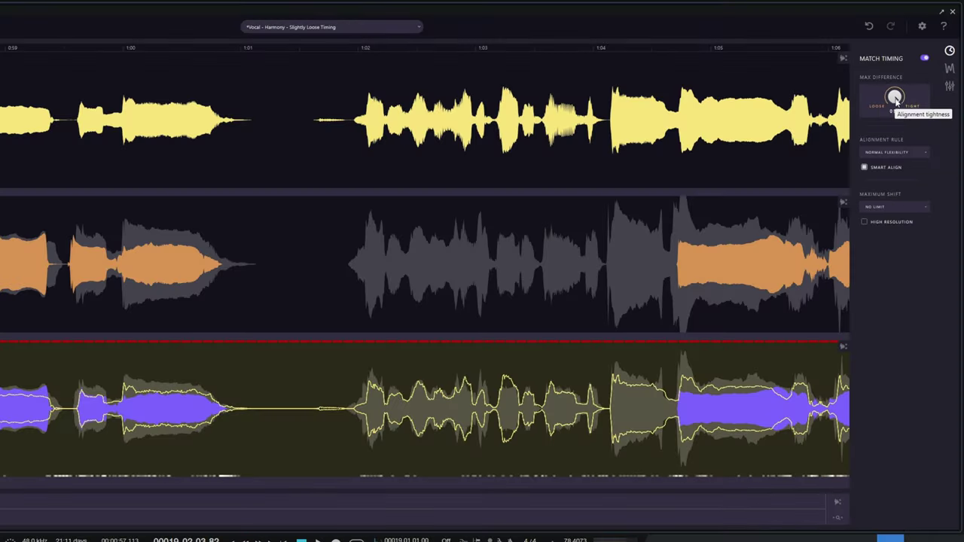
drag(896, 129, 900, 154)
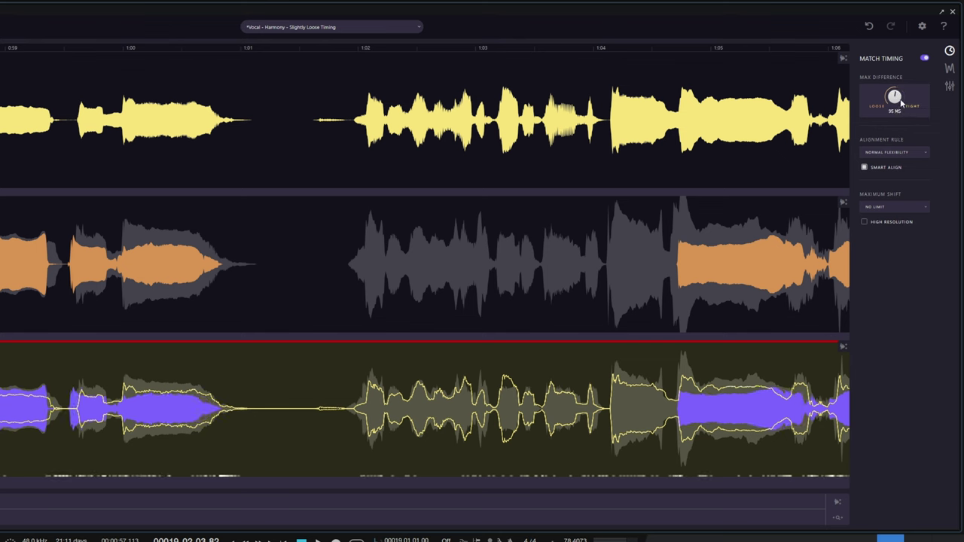
drag(895, 105, 883, 22)
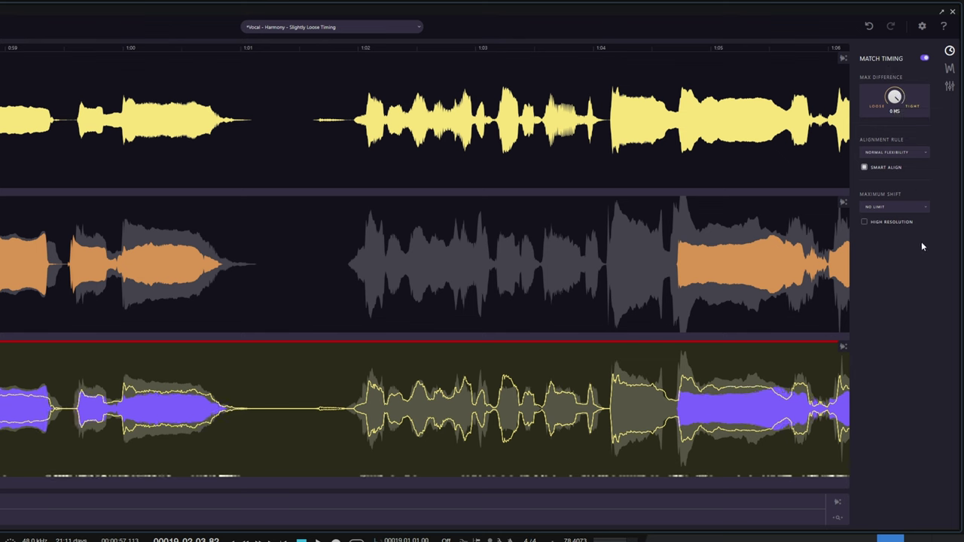
click(949, 51)
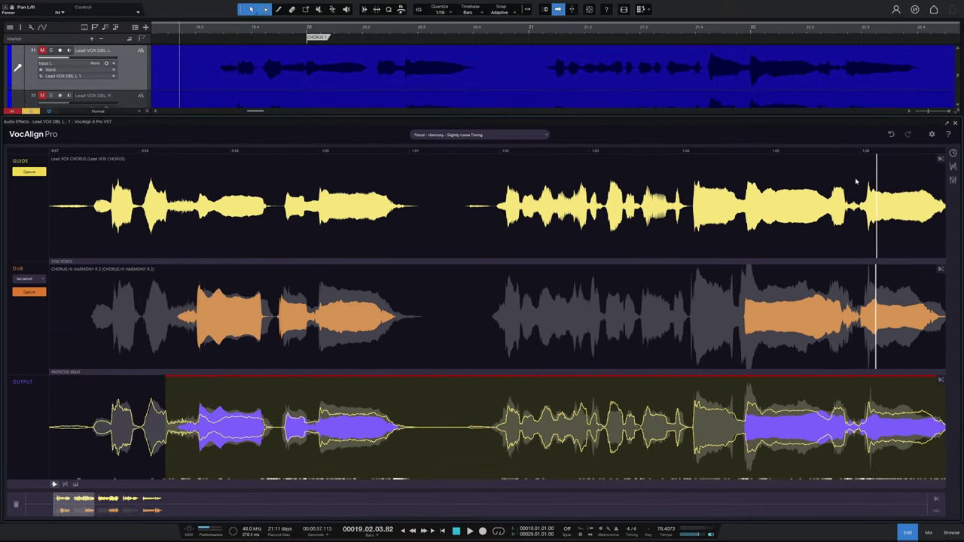
drag(924, 98, 82, 108)
drag(332, 164, 326, 201)
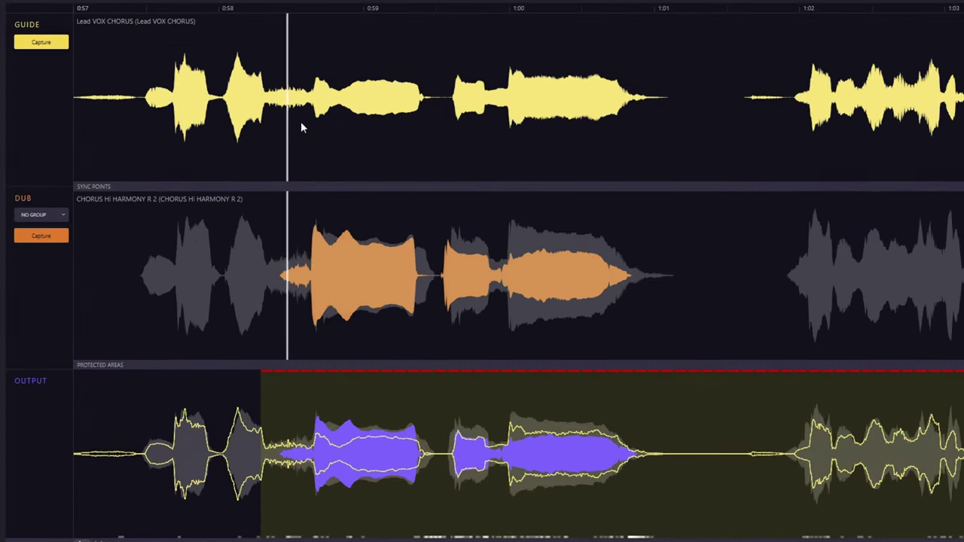
mouse_move(443, 134)
mouse_down()
mouse_move(325, 128)
mouse_move(269, 138)
mouse_move(445, 137)
mouse_move(454, 128)
mouse_move(430, 125)
mouse_move(464, 118)
mouse_move(452, 126)
mouse_up()
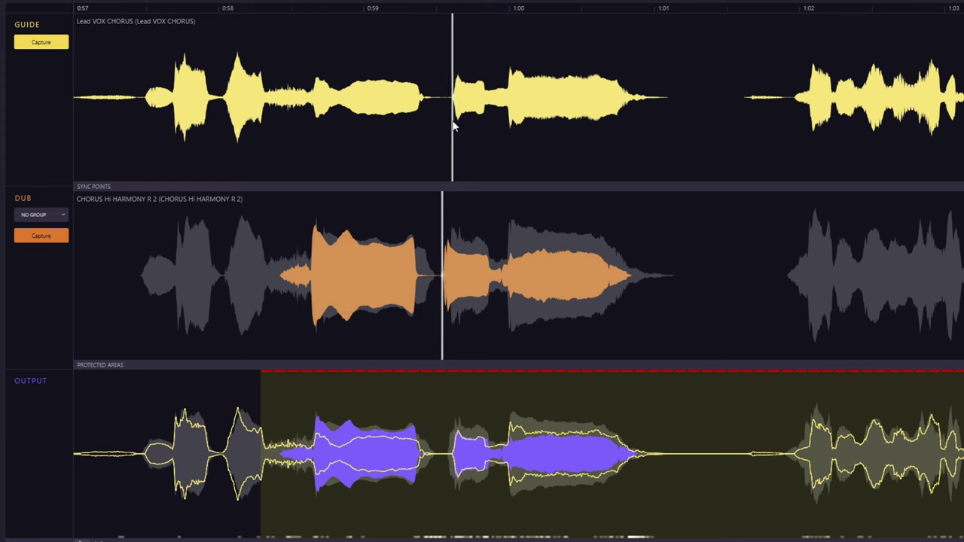
drag(454, 126, 462, 478)
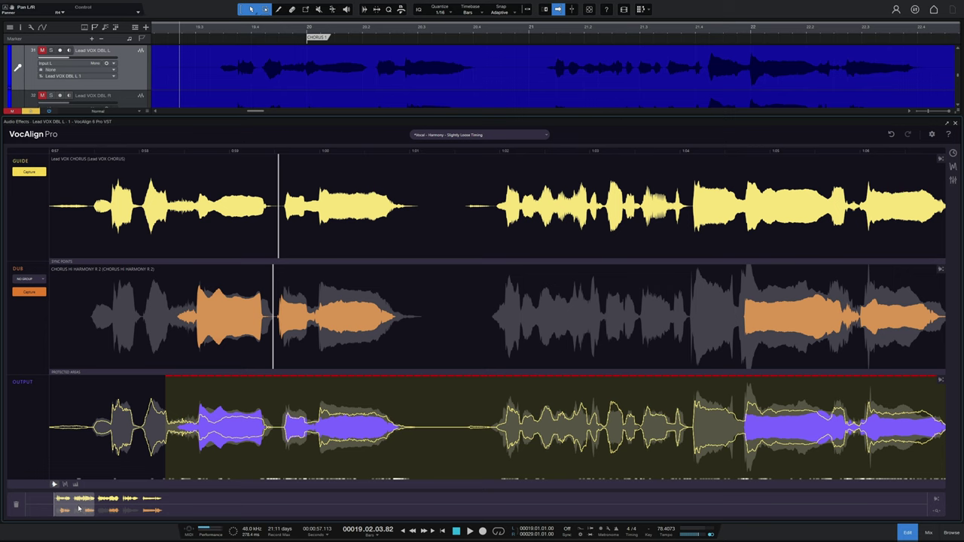
- Audition the harmony phrase against the lead from a chosen spot
drag(78, 509, 101, 511)
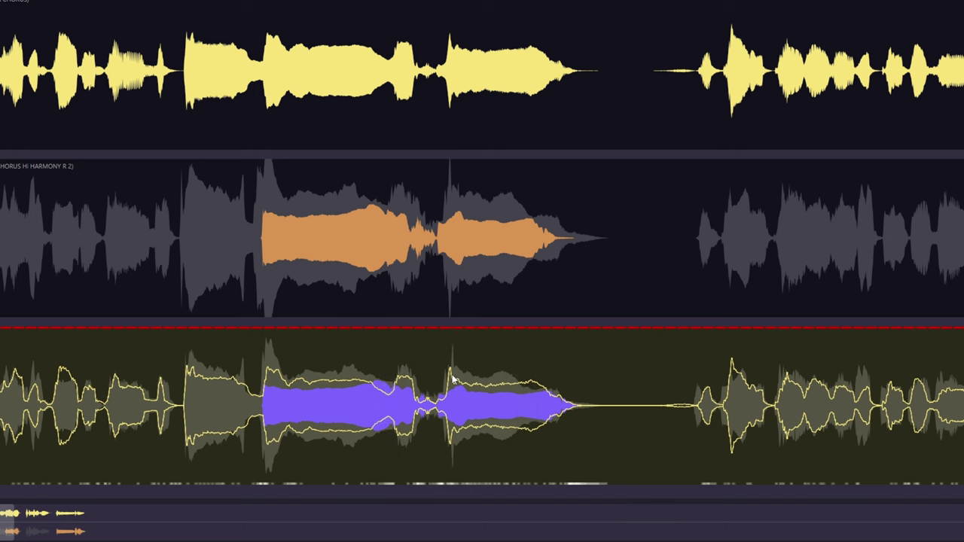
key(space)
drag(410, 89, 449, 109)
- Add a sync point and drag its handles so the dub syllable matches the lead
right_click(450, 111)
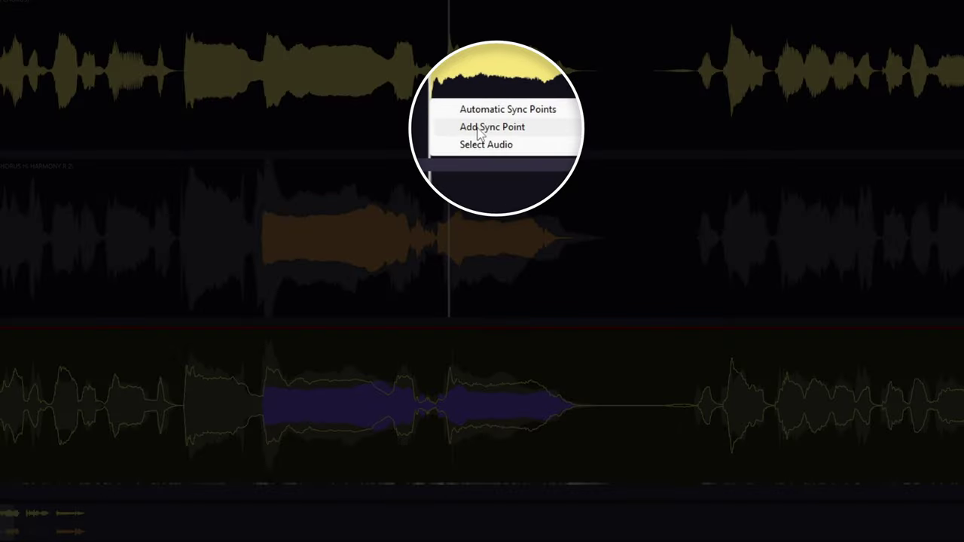
click(474, 129)
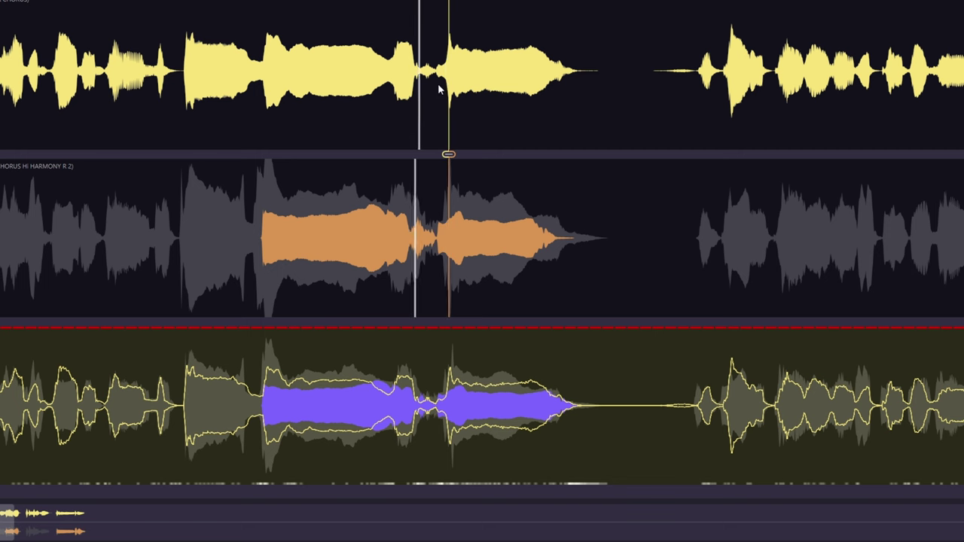
mouse_move(448, 154)
mouse_down()
mouse_move(430, 157)
mouse_move(449, 156)
mouse_up()
click(548, 153)
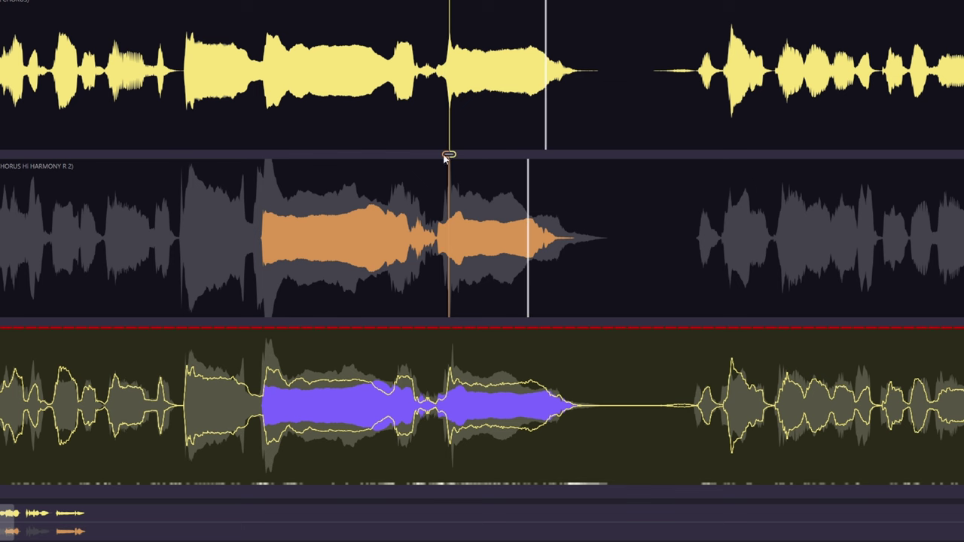
mouse_move(445, 158)
mouse_down()
mouse_move(422, 158)
mouse_move(438, 161)
mouse_up()
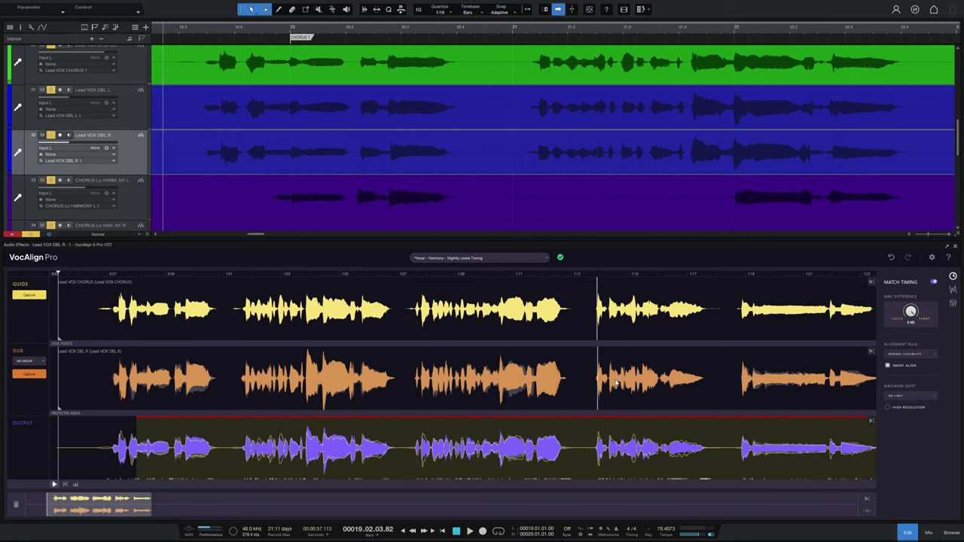
click(953, 289)
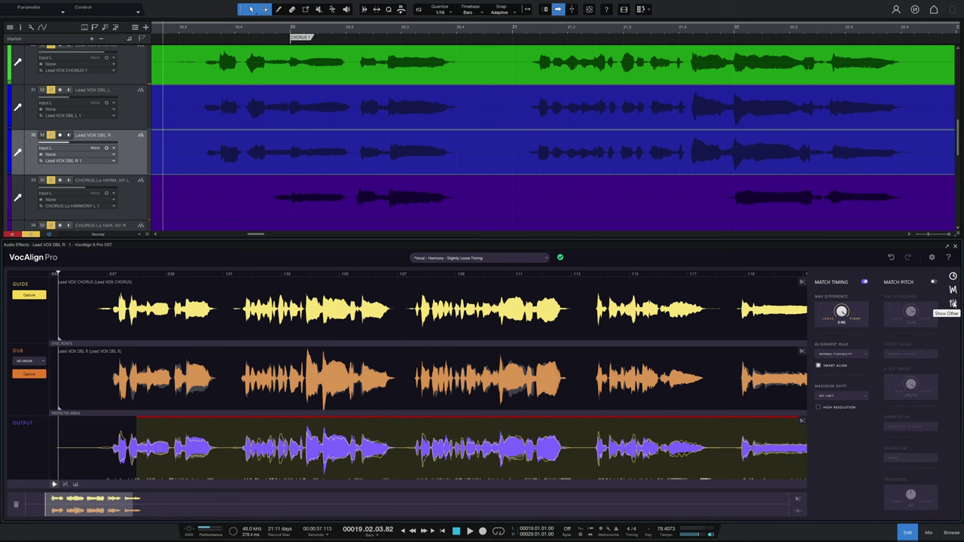
click(953, 302)
click(953, 303)
click(953, 290)
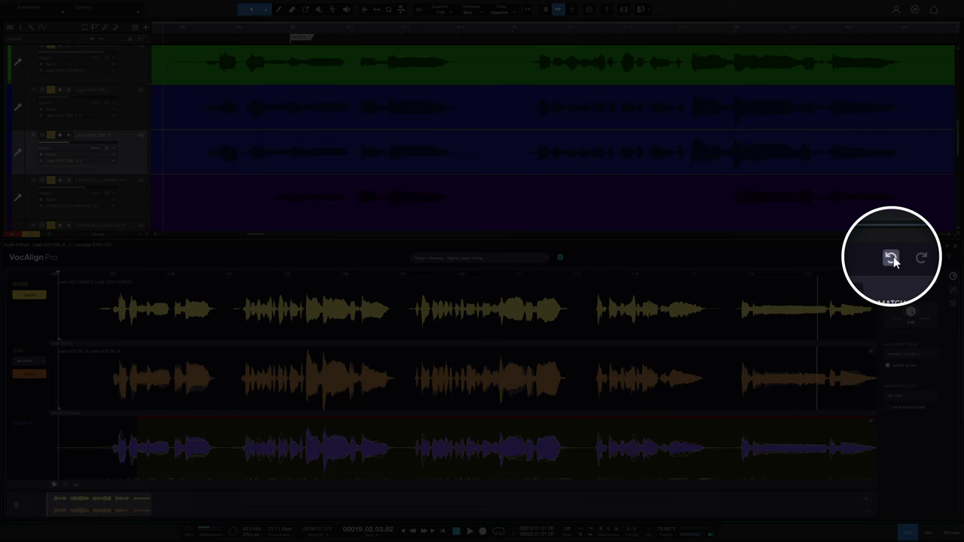
- Undo the Lead VOX DBL R dub capture and reselect the Lead VOX DBL R track
click(892, 259)
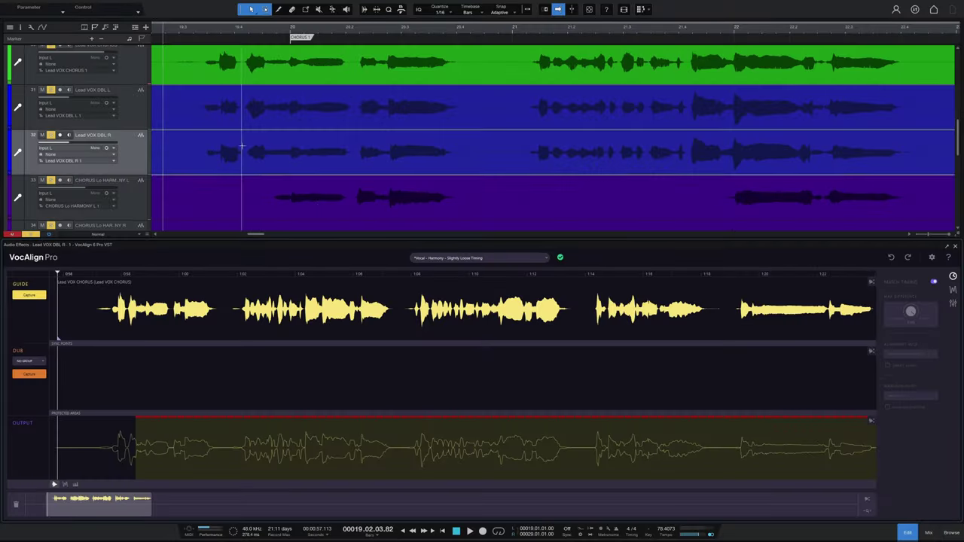
click(267, 121)
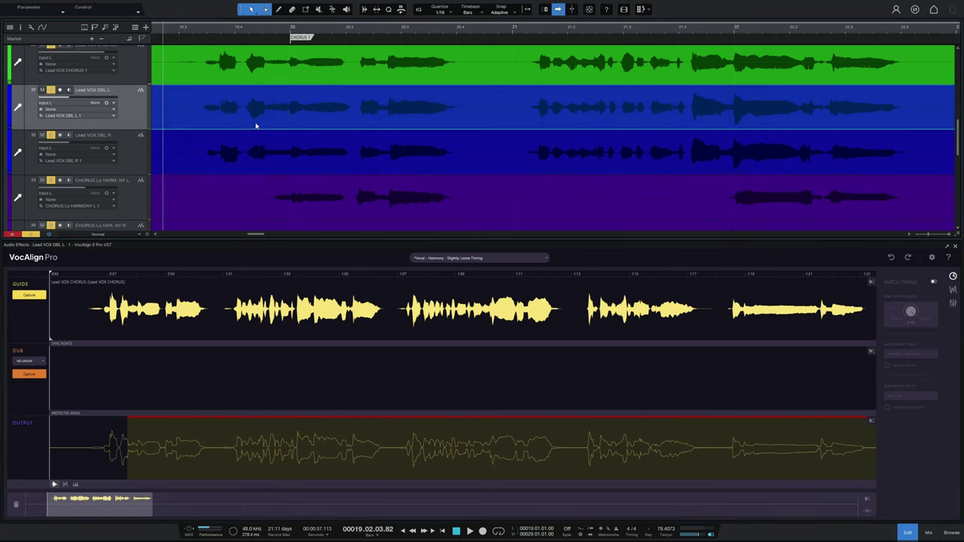
click(283, 162)
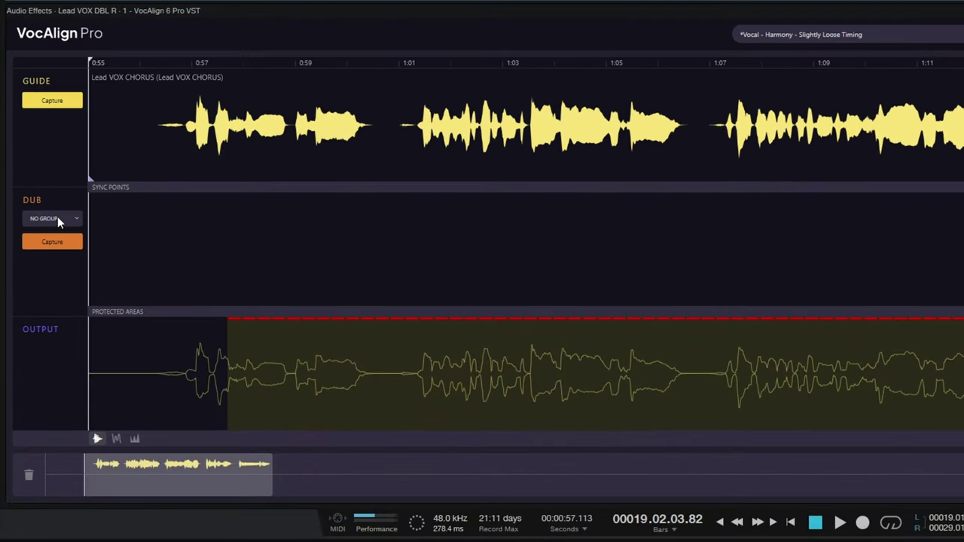
- Capture Lead VOX DBL R into a new group and raise Max Difference to about 142 ms
click(58, 219)
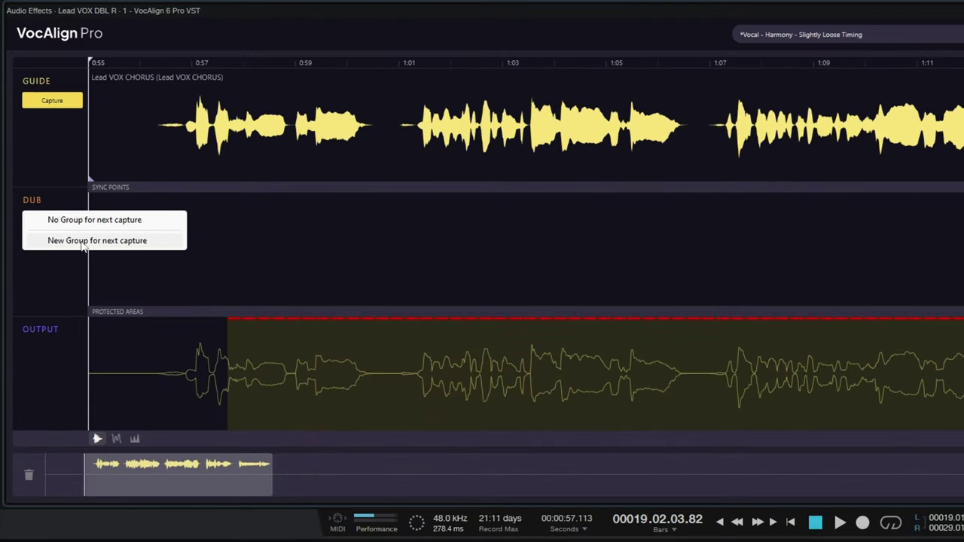
click(88, 242)
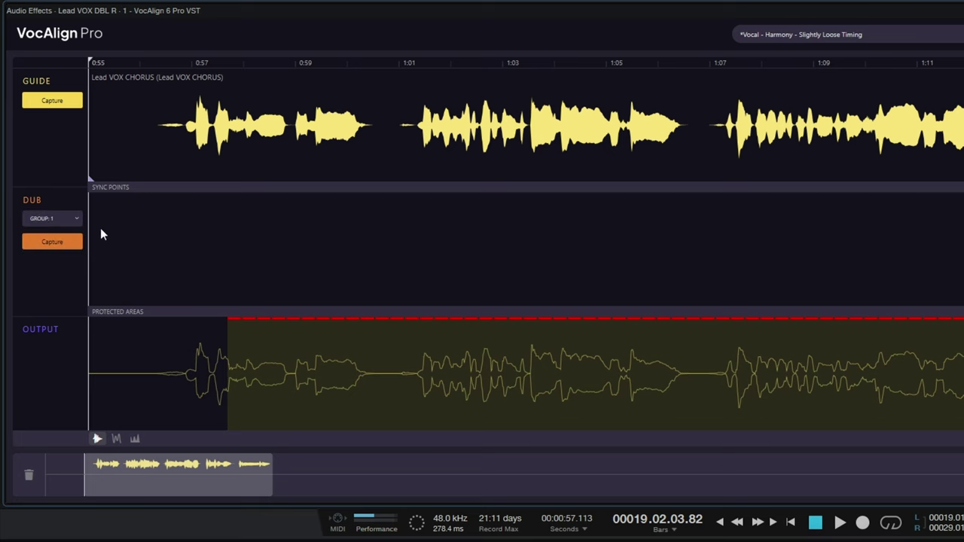
click(52, 243)
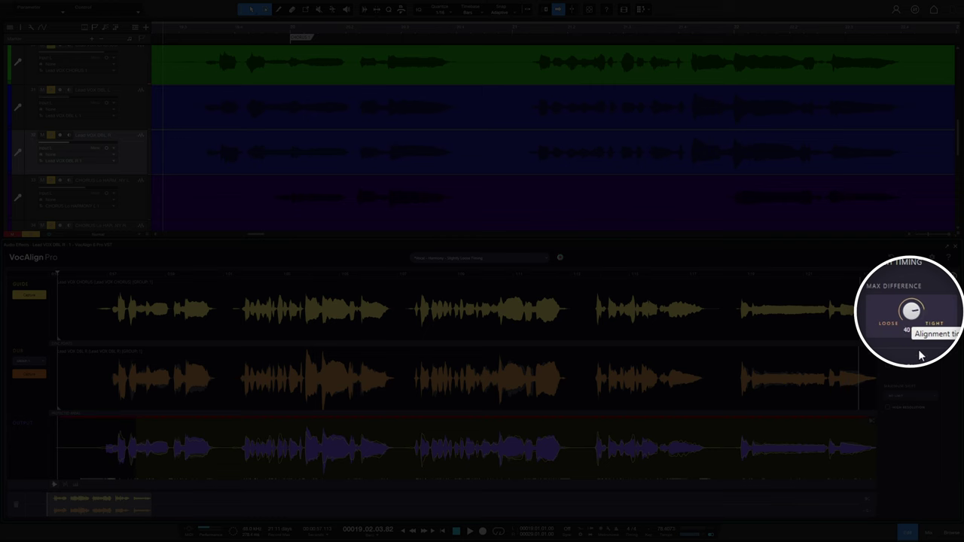
drag(911, 360, 918, 376)
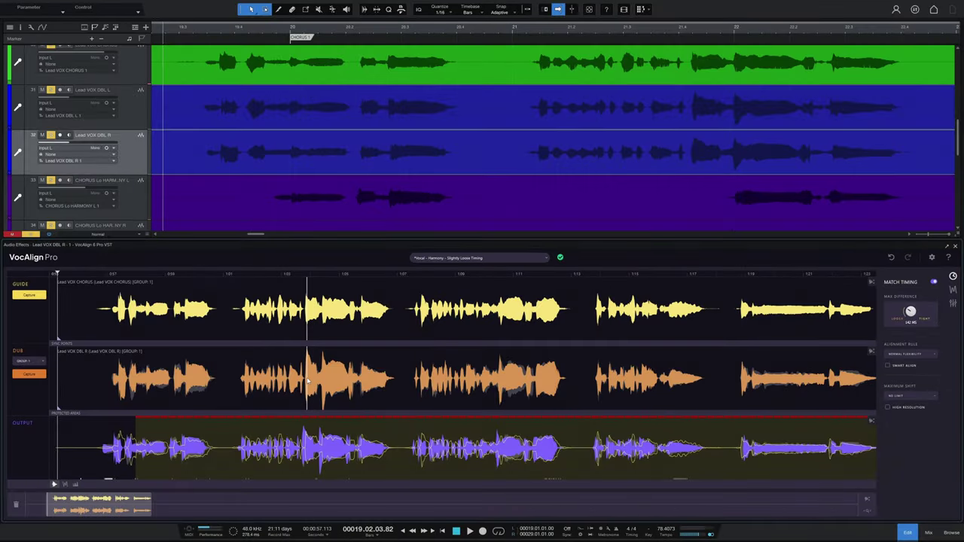
- Set the dub lane to Select Audio > Lead VOX DBL L [GROUP: 1]
right_click(307, 382)
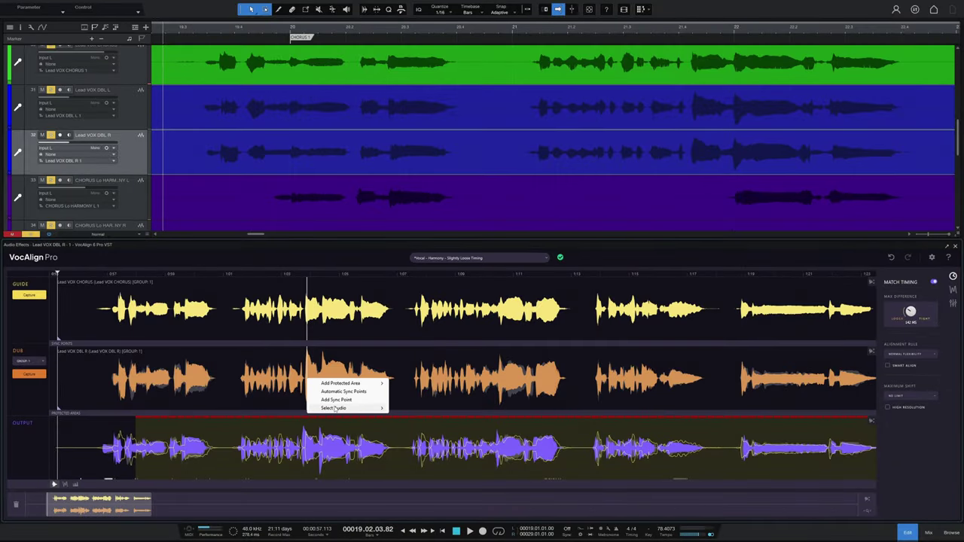
mouse_move(334, 409)
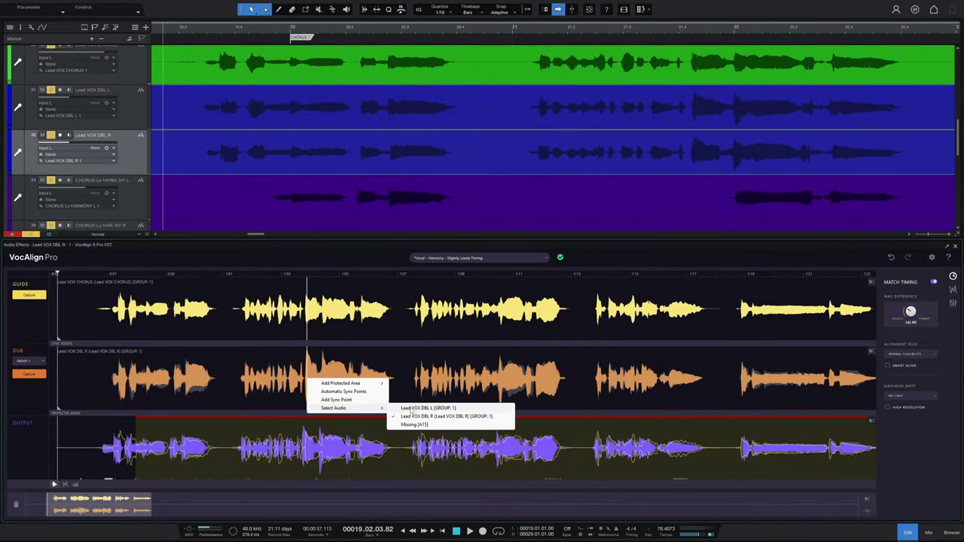
click(411, 409)
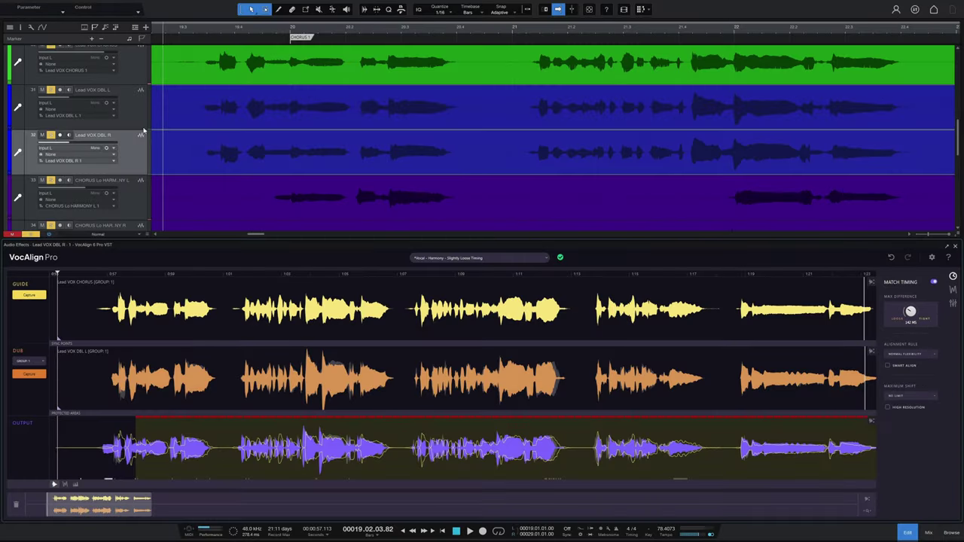
- Select the chorus harmony events, from CHORUS Lo HARMONY L down to the last harmony track
scroll(309, 131, down, 2)
click(298, 151)
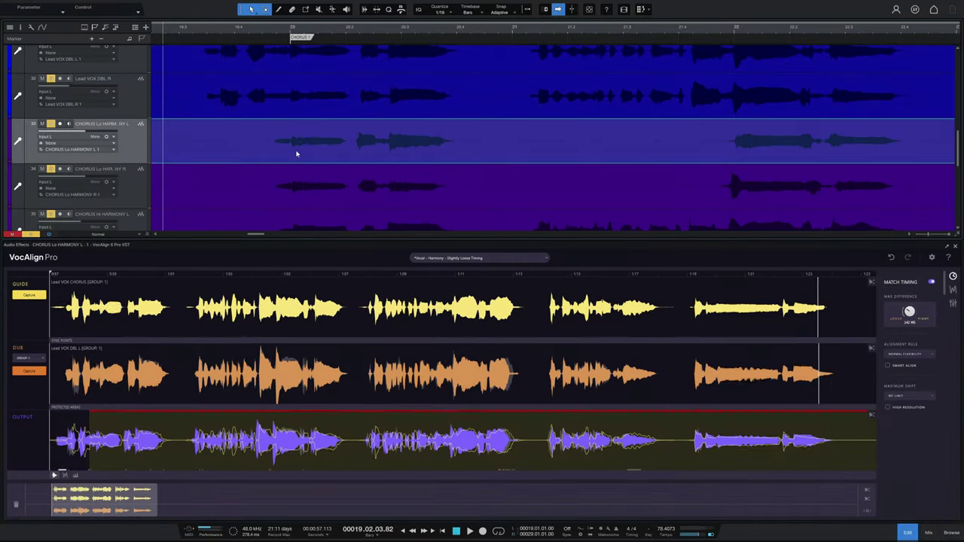
scroll(449, 158, down, 4)
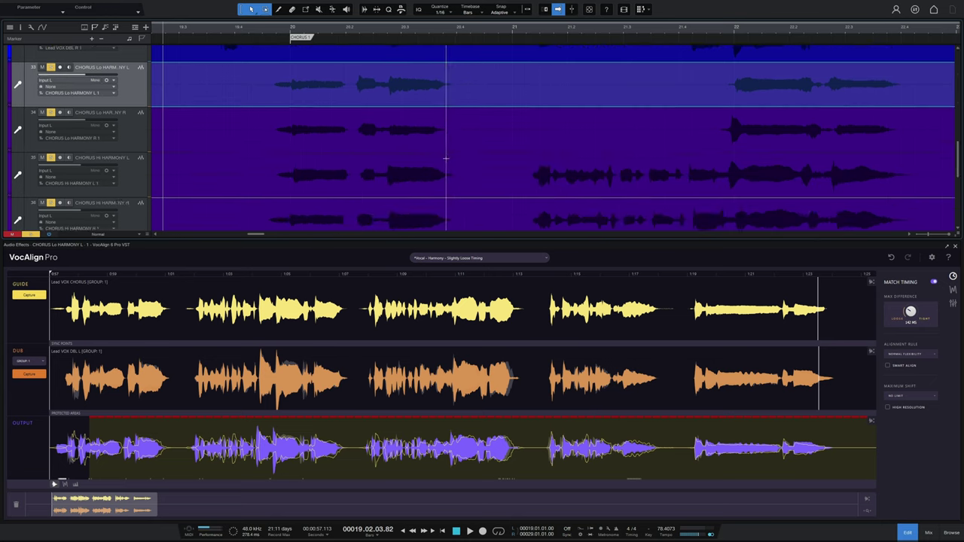
scroll(448, 157, up, 3)
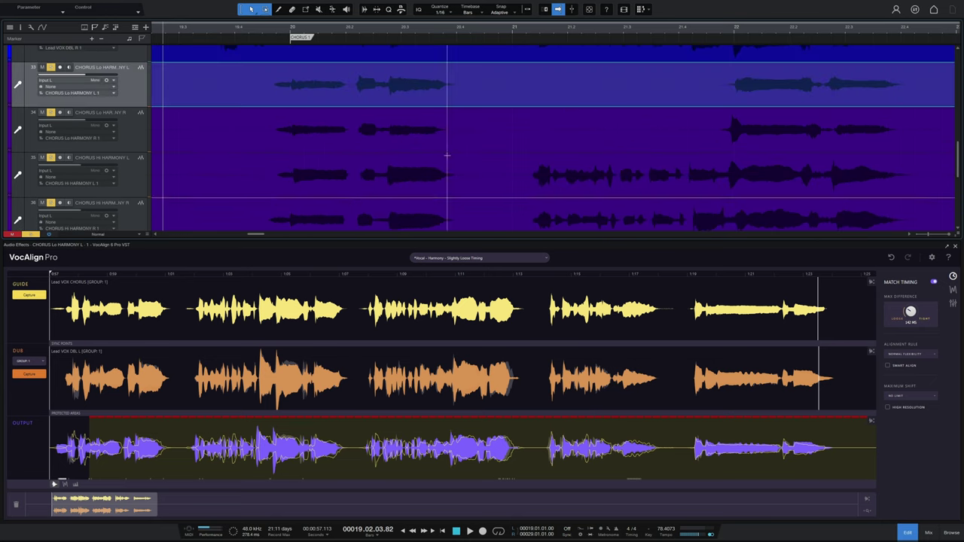
shift+click(348, 145)
shift+click(349, 189)
shift+click(349, 223)
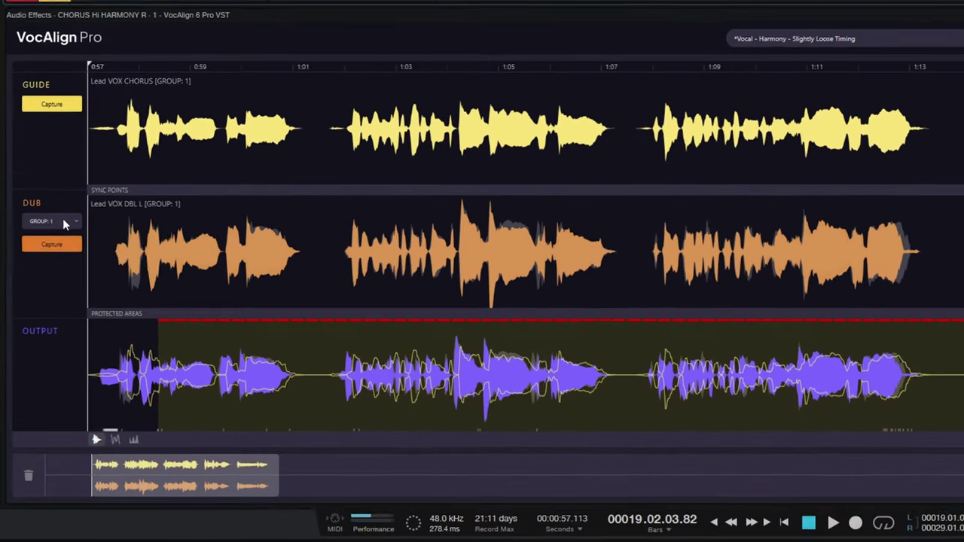
- Capture the selected harmonies into a new VocAlign group 2
click(22, 361)
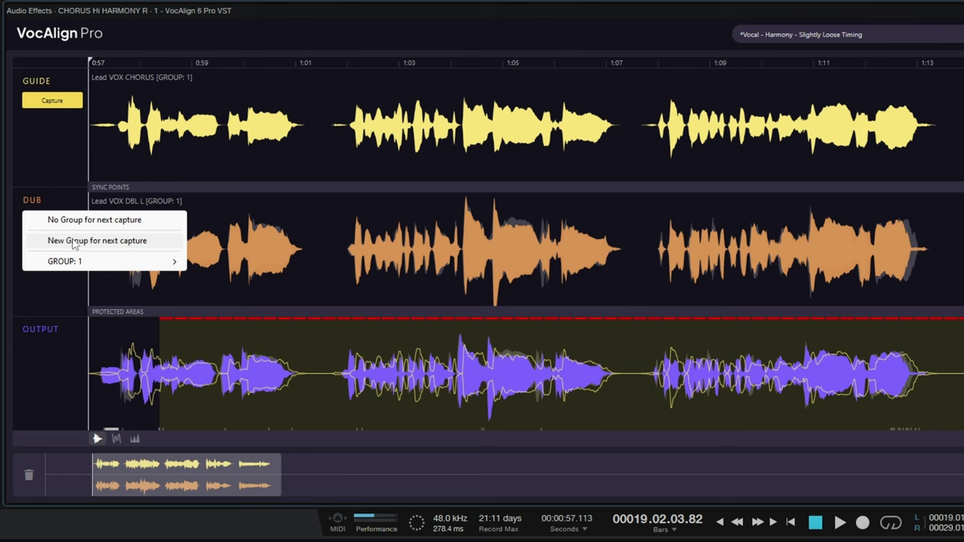
click(73, 241)
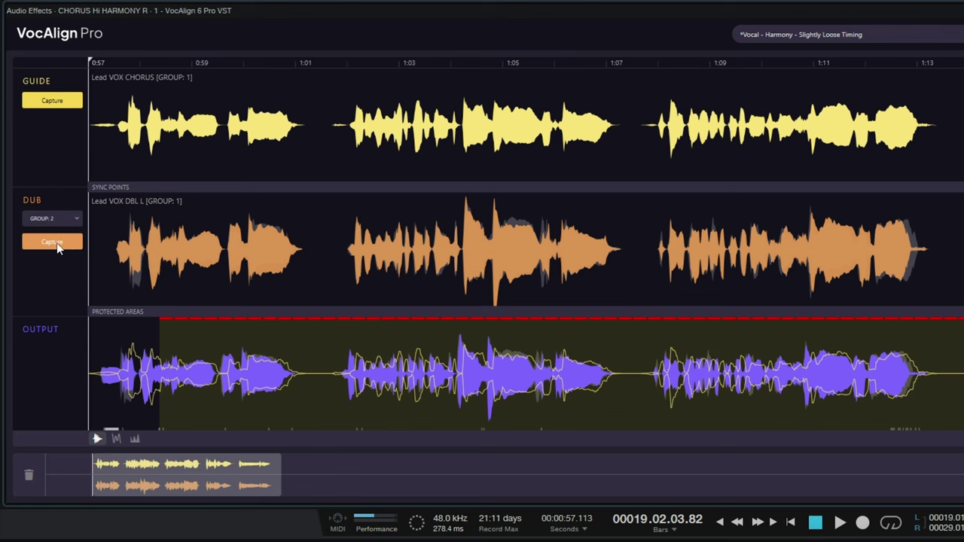
click(58, 247)
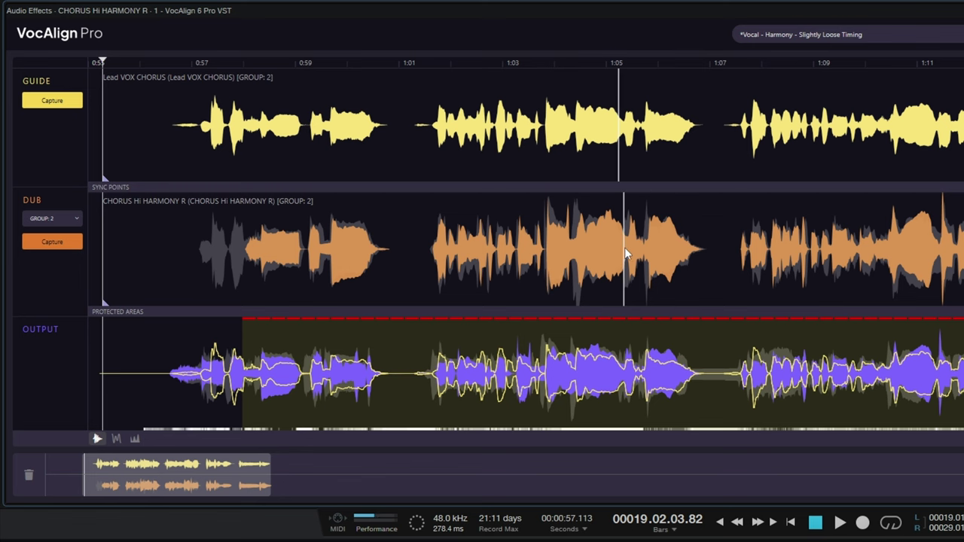
- Choose Select Group for next capture on GROUP: 1, recalling the Lead VOX DBL L double
click(73, 222)
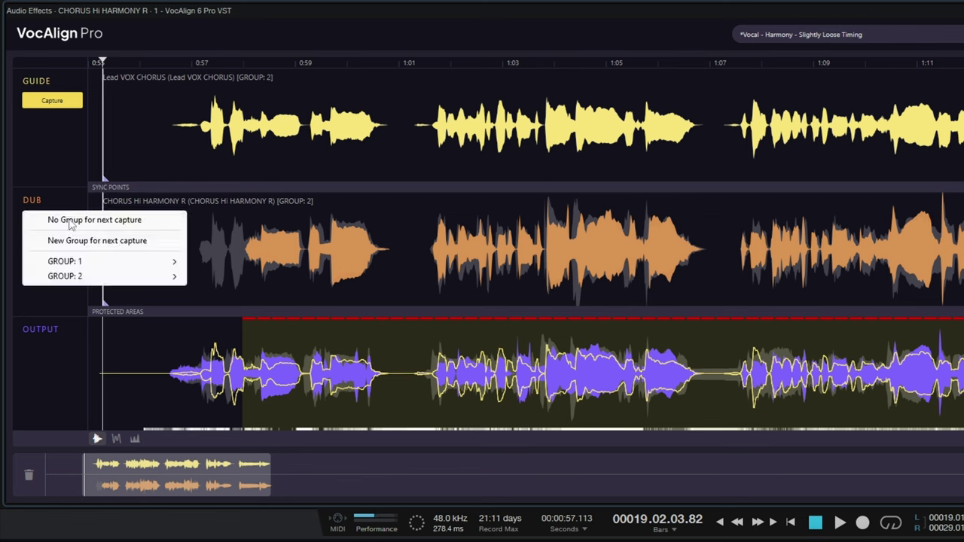
mouse_move(73, 263)
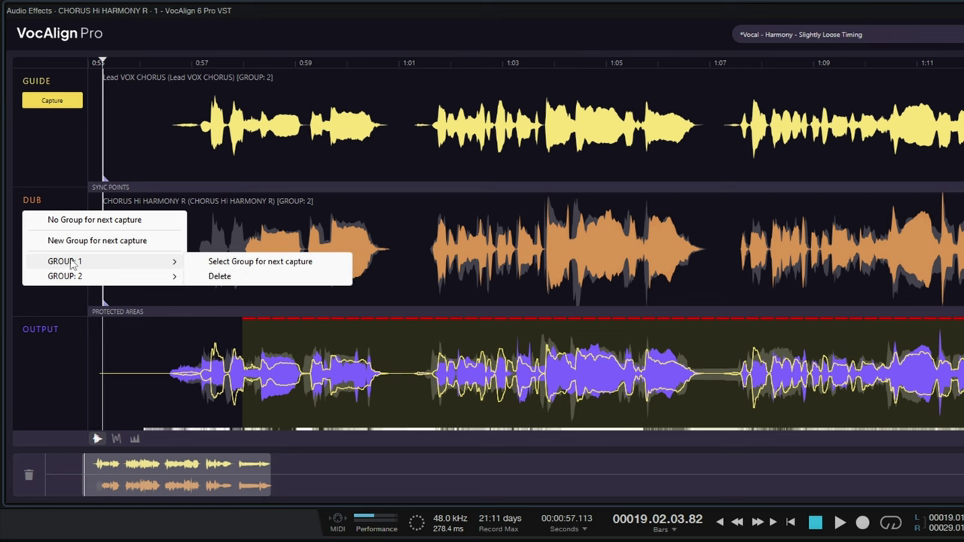
click(260, 264)
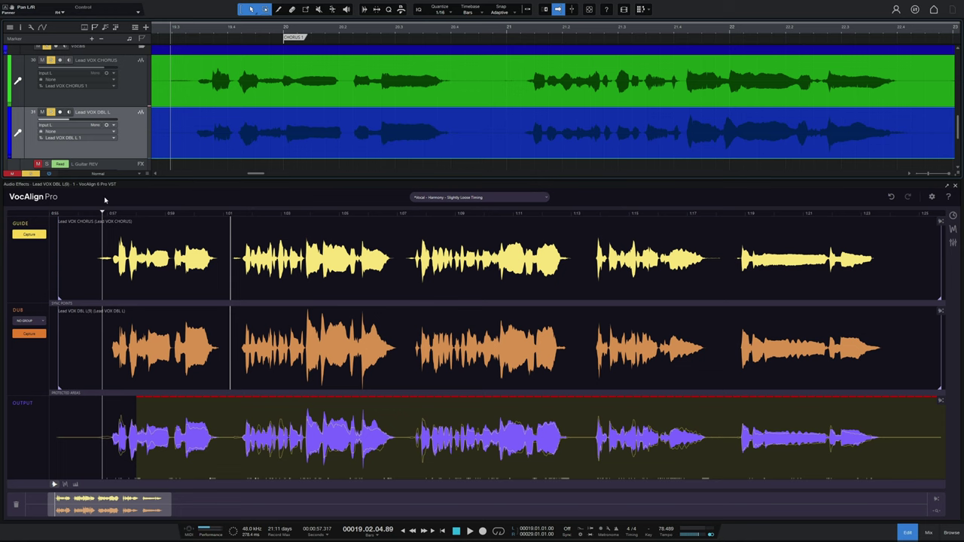
- Play back the aligned Lead VOX DBL L double, then show the guide and dub pitch curves
key(space)
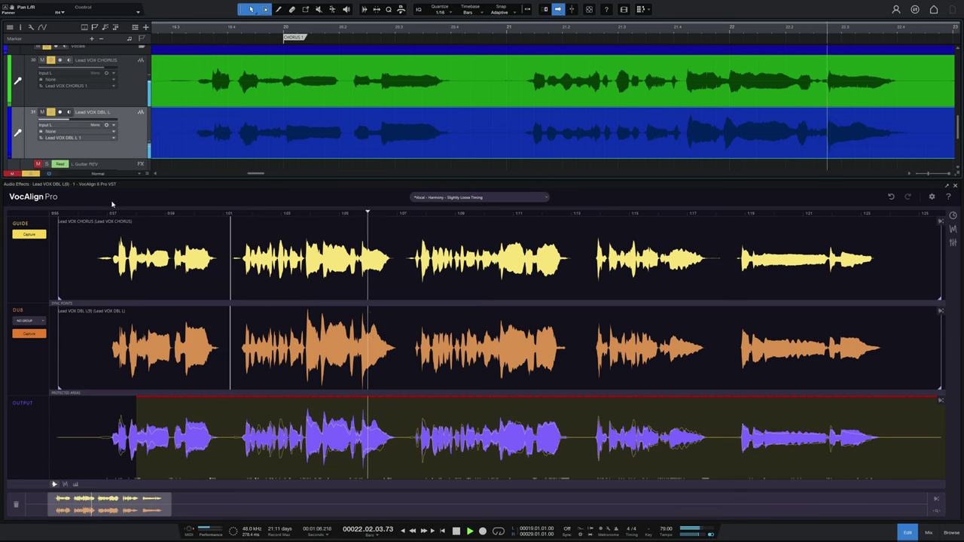
key(space)
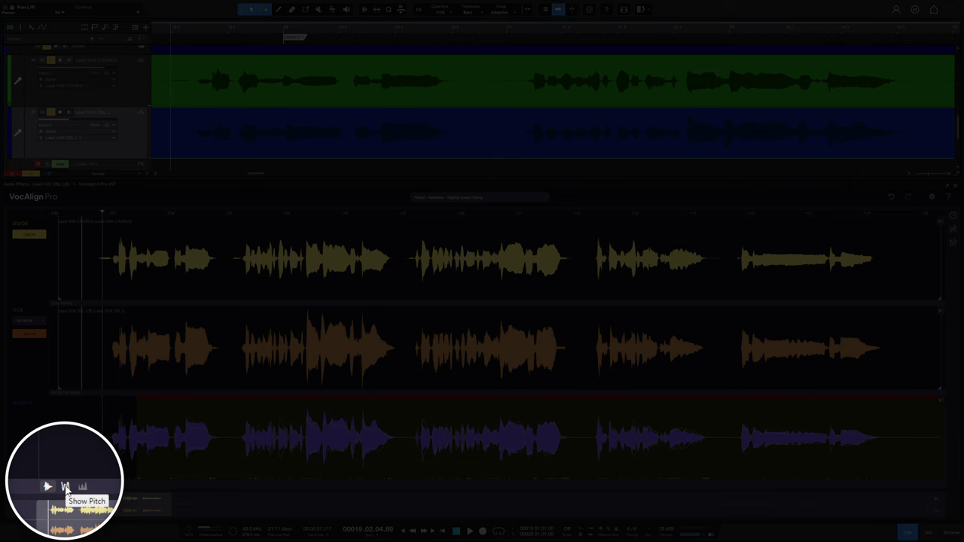
click(64, 485)
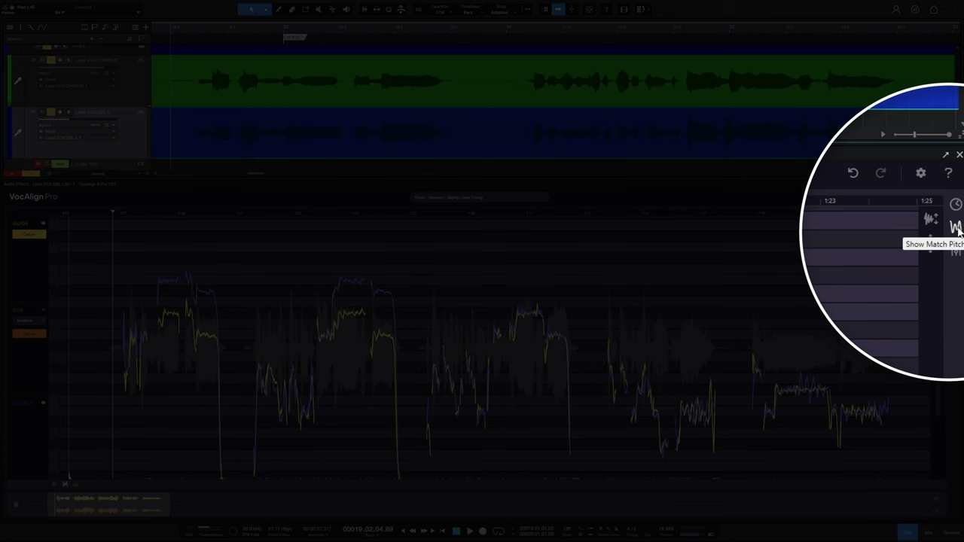
- Turn on Match Pitch for the Lead VOX DBL L double, A/B it, and audition playback
click(956, 229)
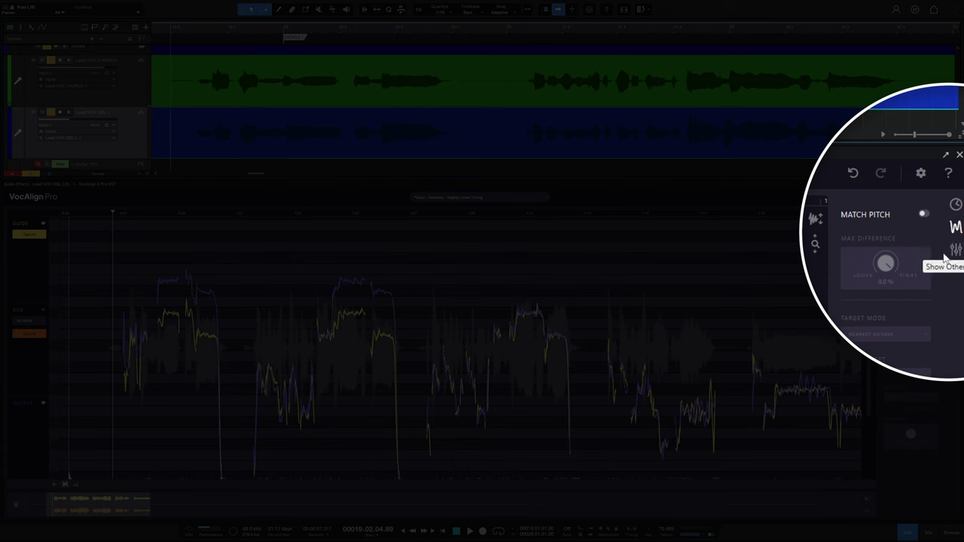
click(924, 216)
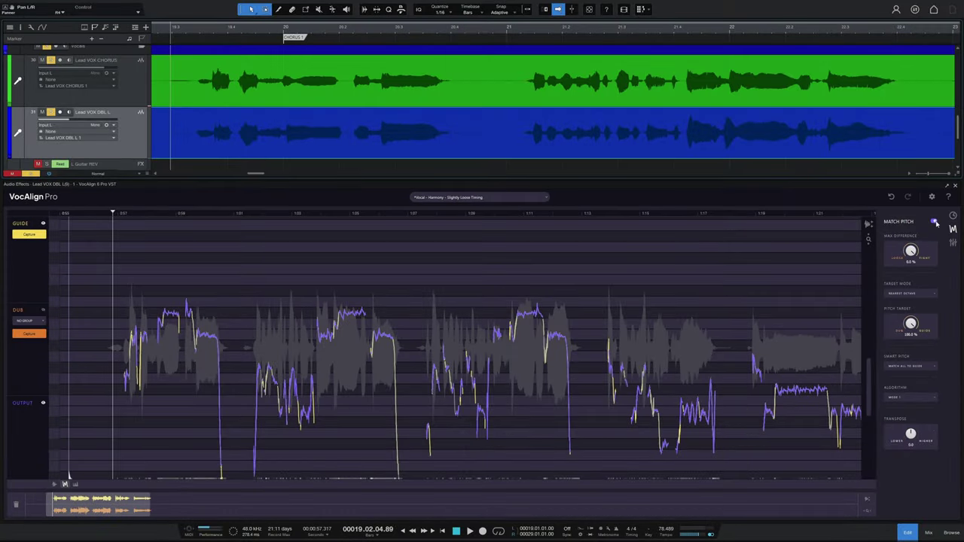
click(934, 222)
click(934, 222)
key(space)
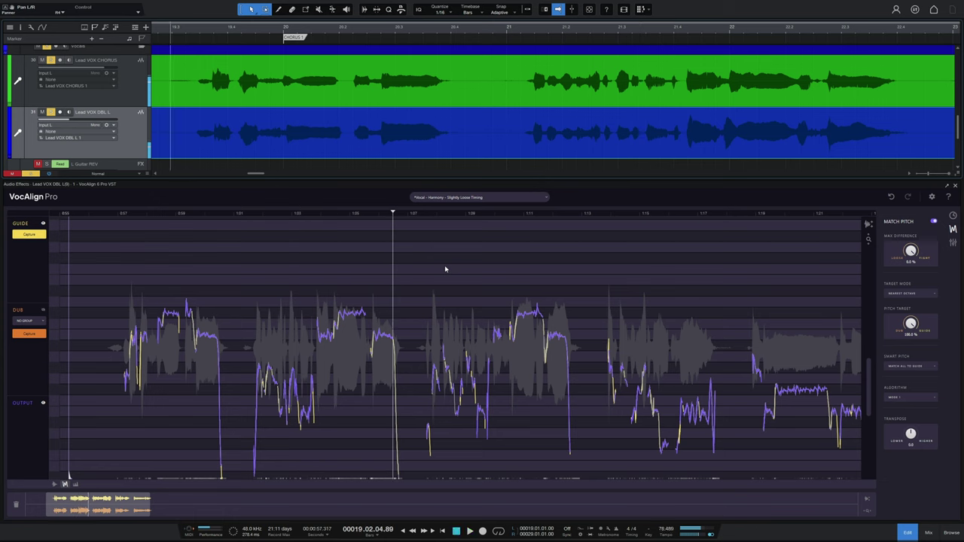
key(space)
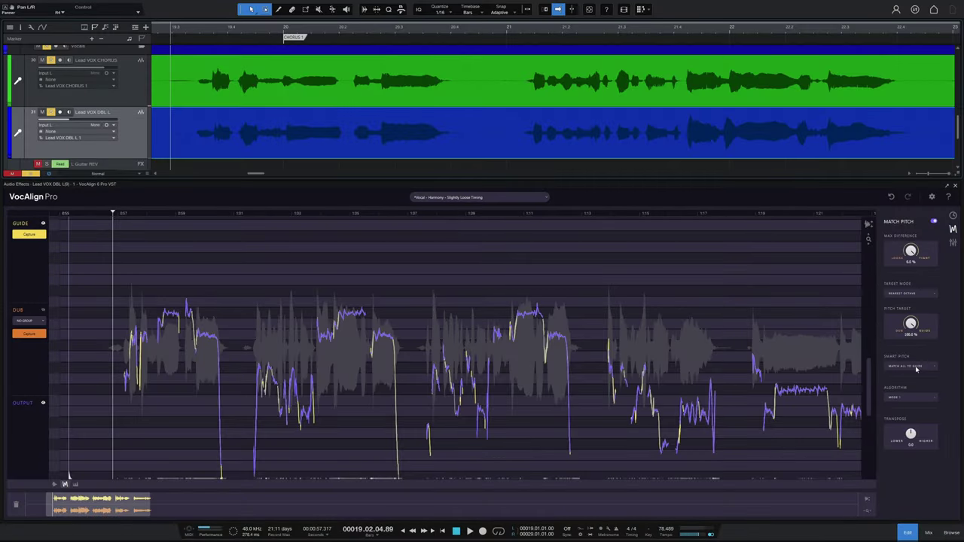
- Set Smart Pitch to Match Unison Only and play back the double to hear it
click(914, 366)
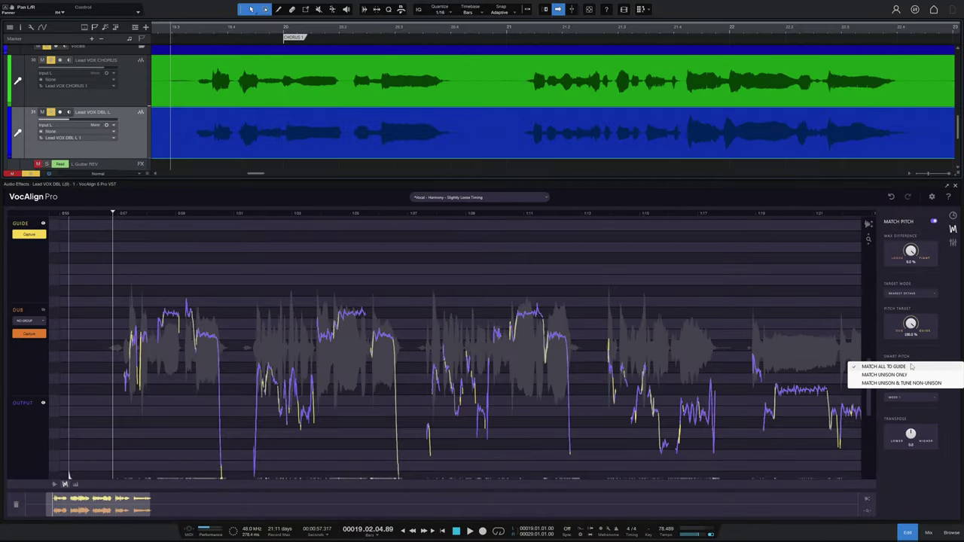
click(868, 375)
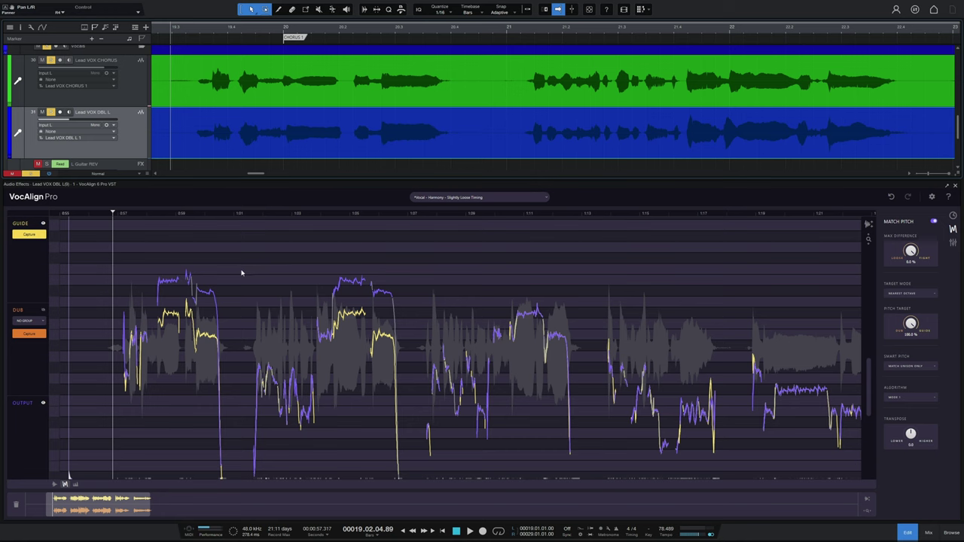
key(space)
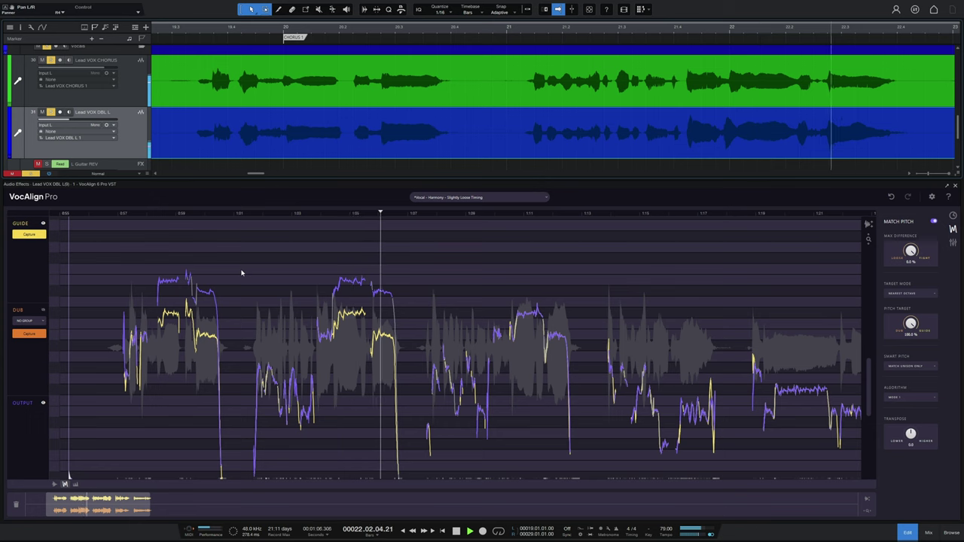
key(space)
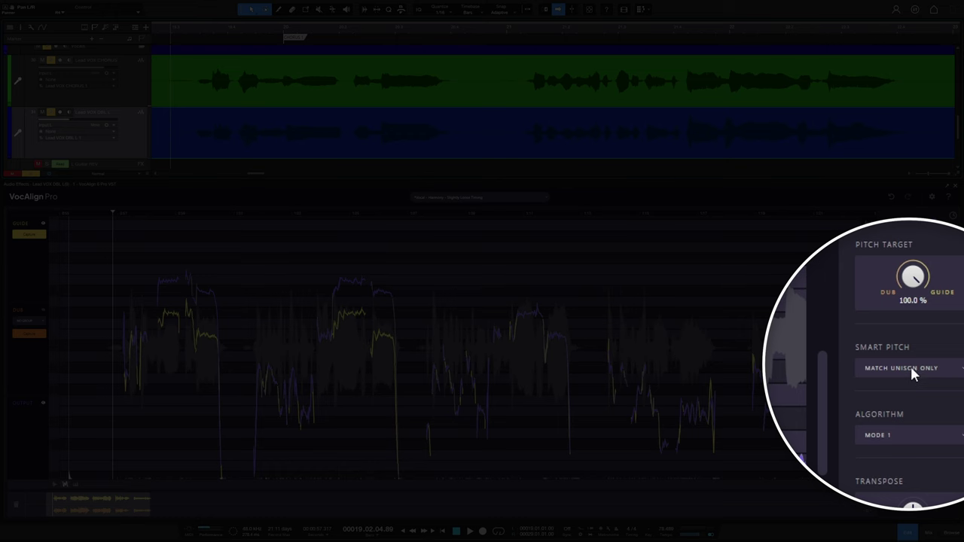
- Switch Smart Pitch to Match Unison & Tune Non-Unison for the Lead VOX DBL L double
click(911, 367)
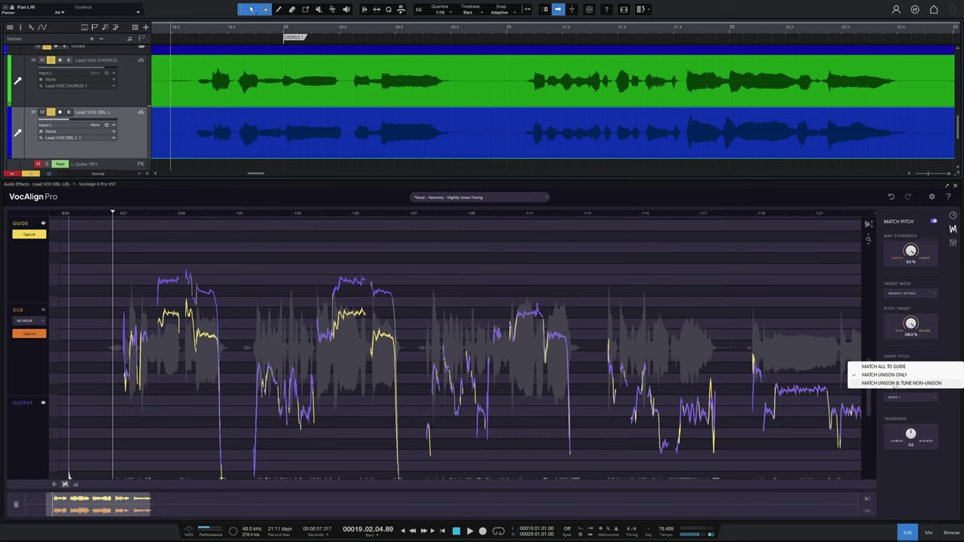
click(893, 384)
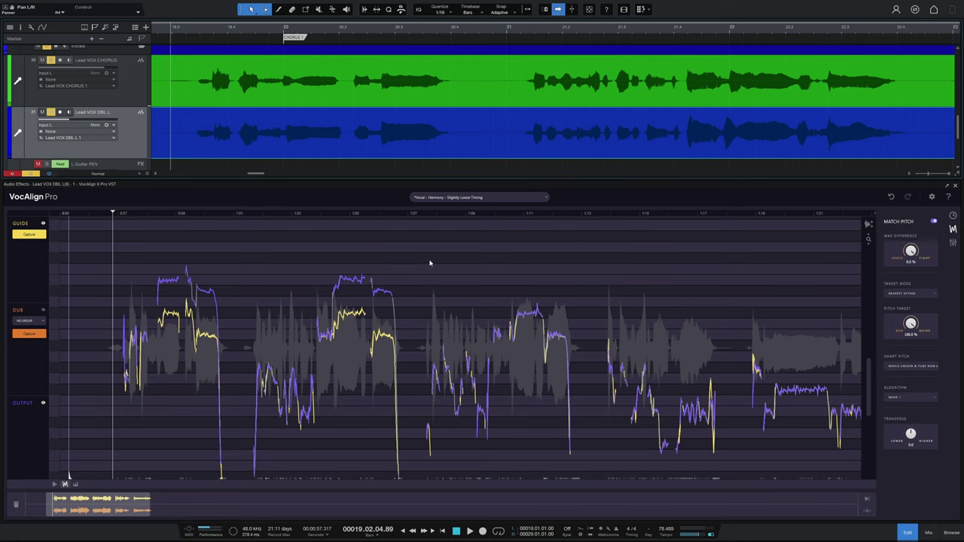